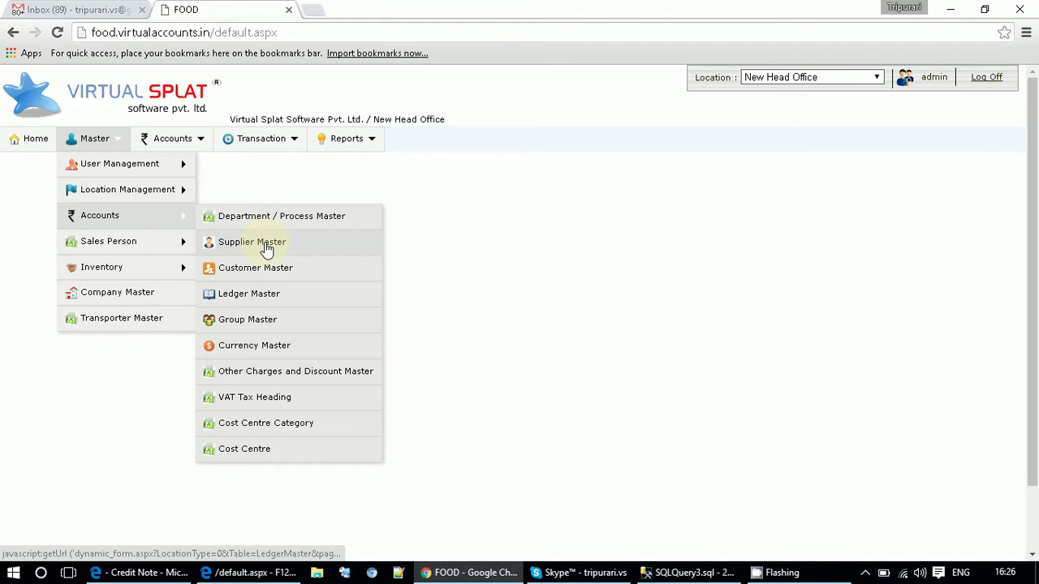
# Step: Open Supplier Master and examine the new supplier form's name, group and supplier class fields, including the available class options
pyautogui.click(267, 249)
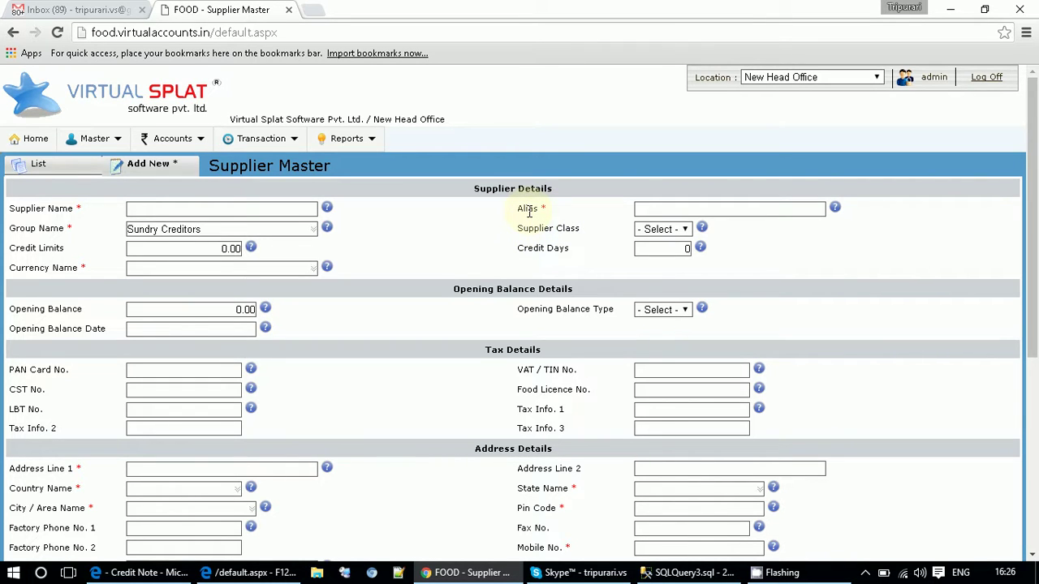
pyautogui.click(306, 213)
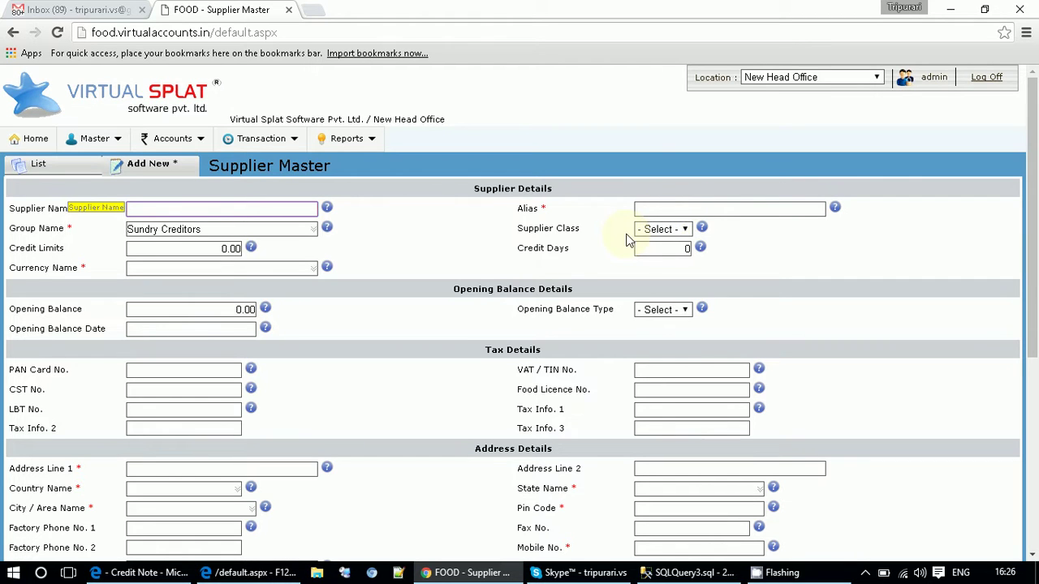
pyautogui.click(296, 237)
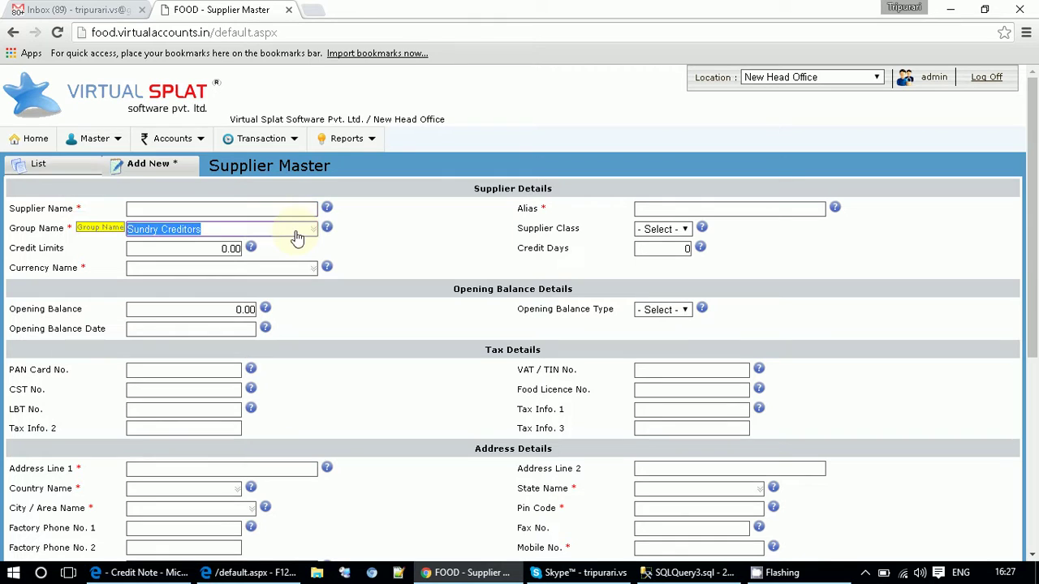
pyautogui.click(409, 231)
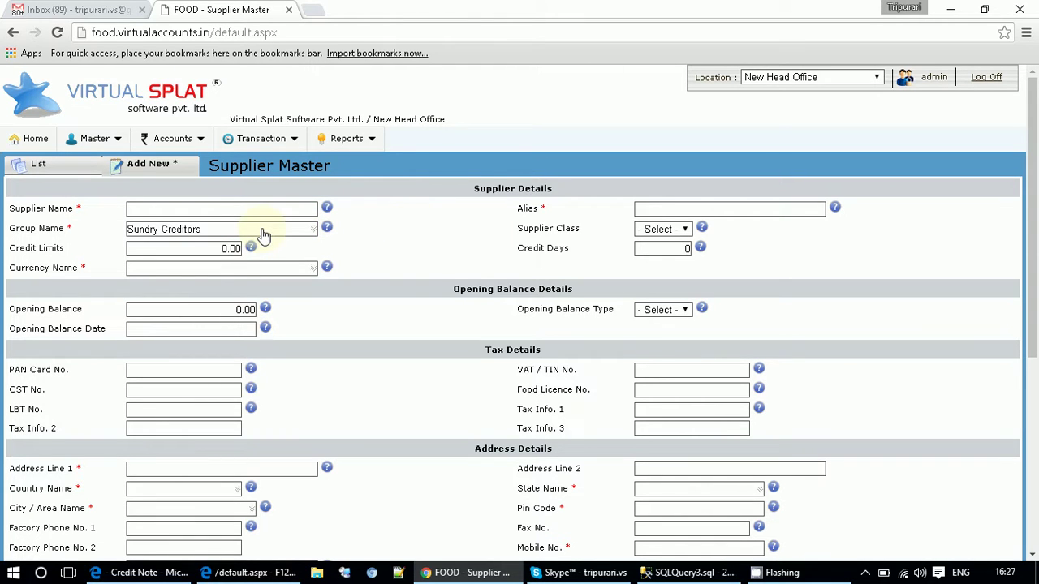
pyautogui.click(658, 236)
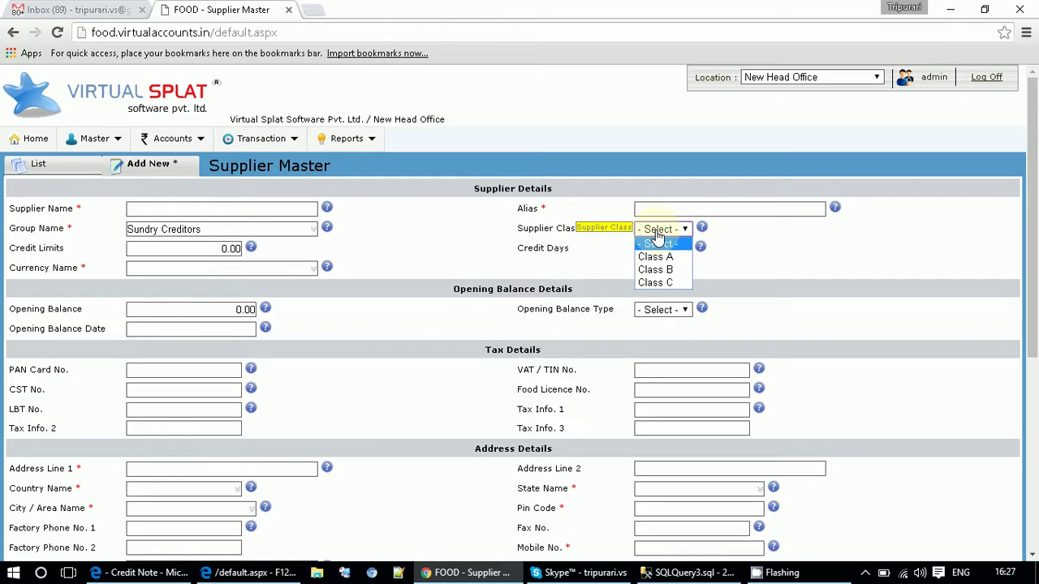
pyautogui.click(508, 246)
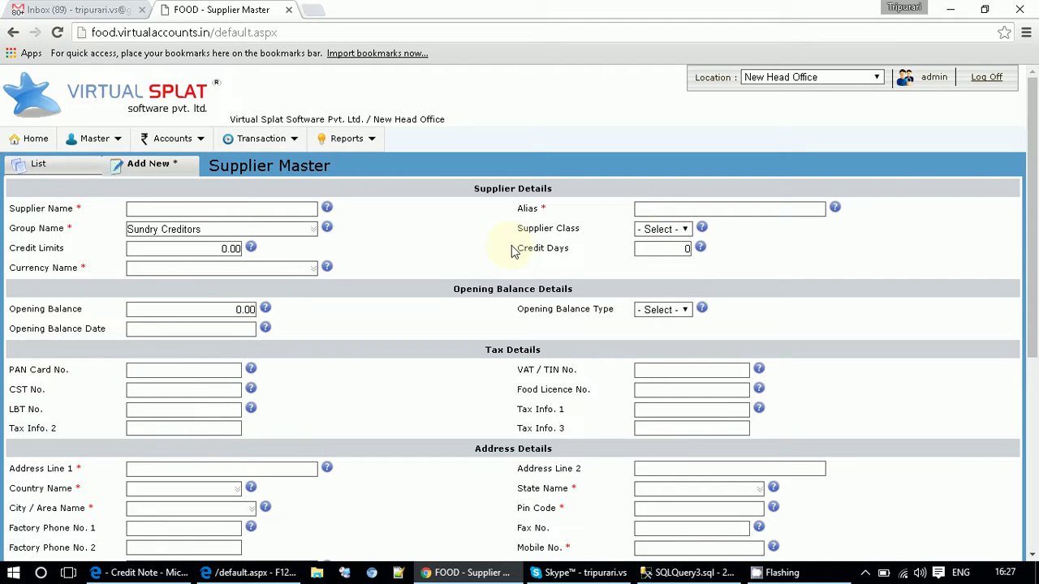
pyautogui.click(650, 229)
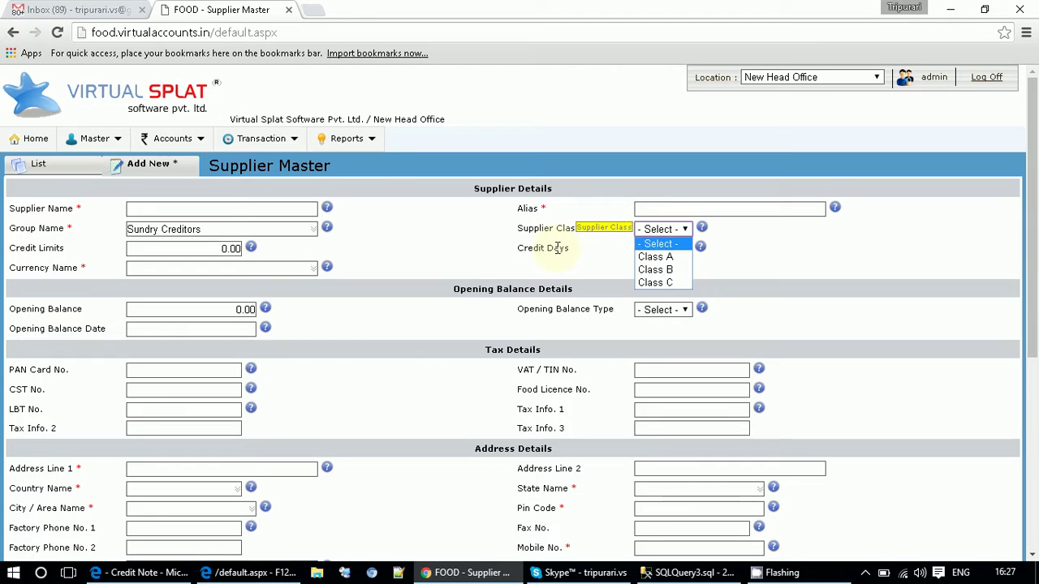
pyautogui.click(558, 247)
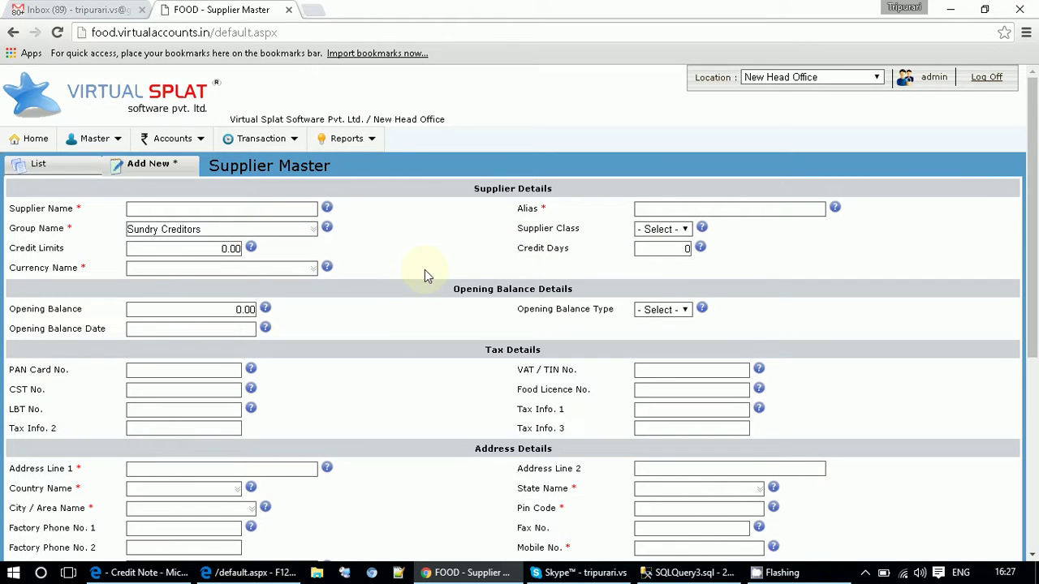
# Step: Review the opening balance, tax, address, contact person and bank sections of the new supplier form
pyautogui.scroll(-3, 424, 270)
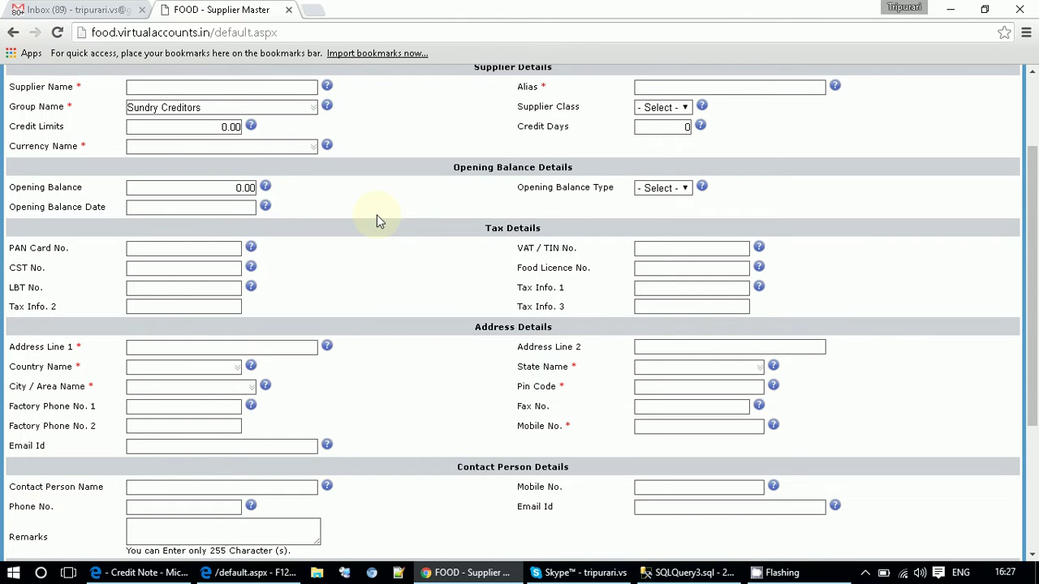
pyautogui.scroll(-1, 377, 220)
pyautogui.scroll(-2, 377, 221)
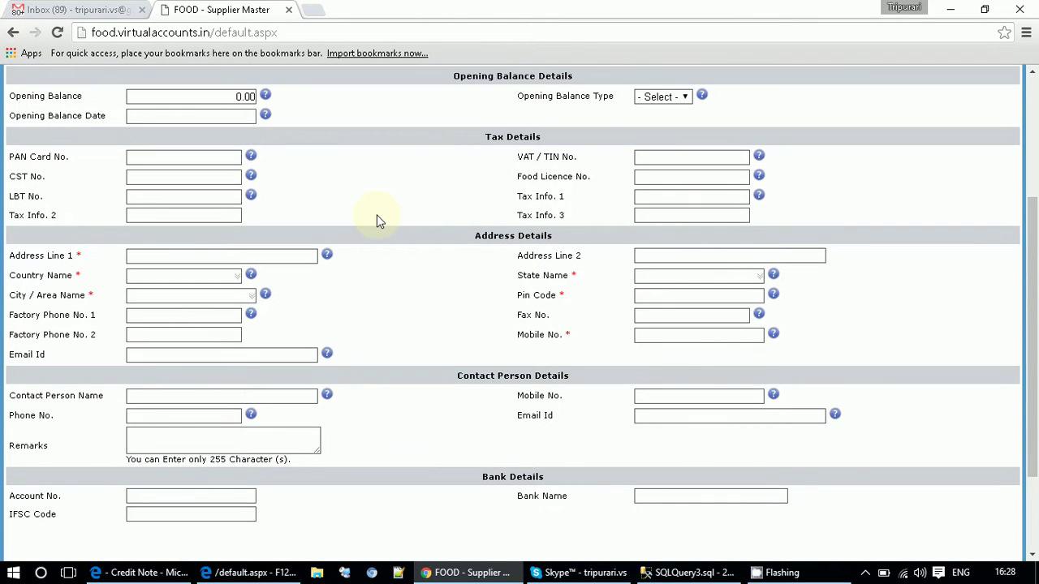
pyautogui.scroll(-2, 377, 221)
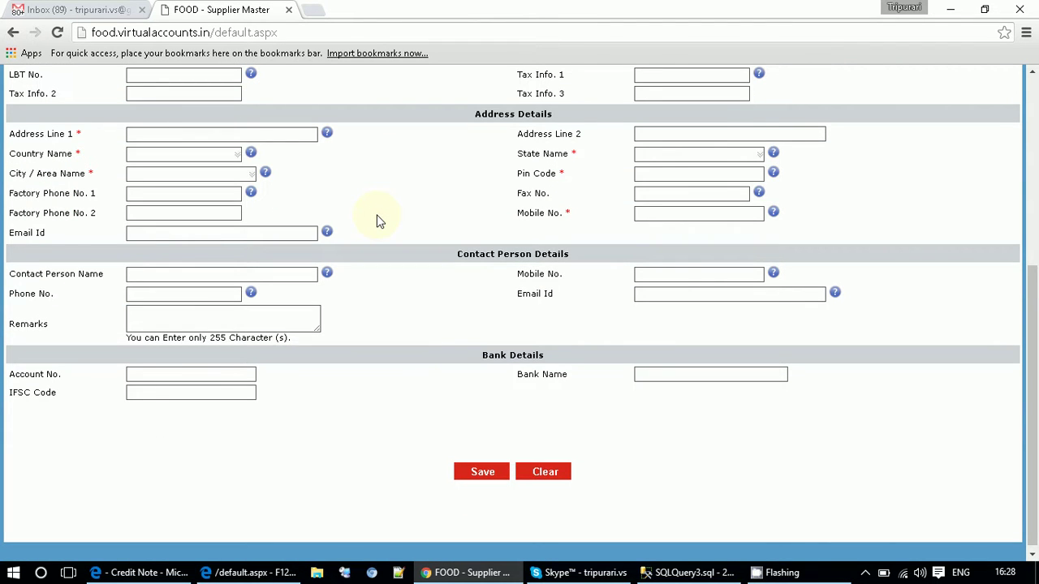
pyautogui.scroll(5, 376, 221)
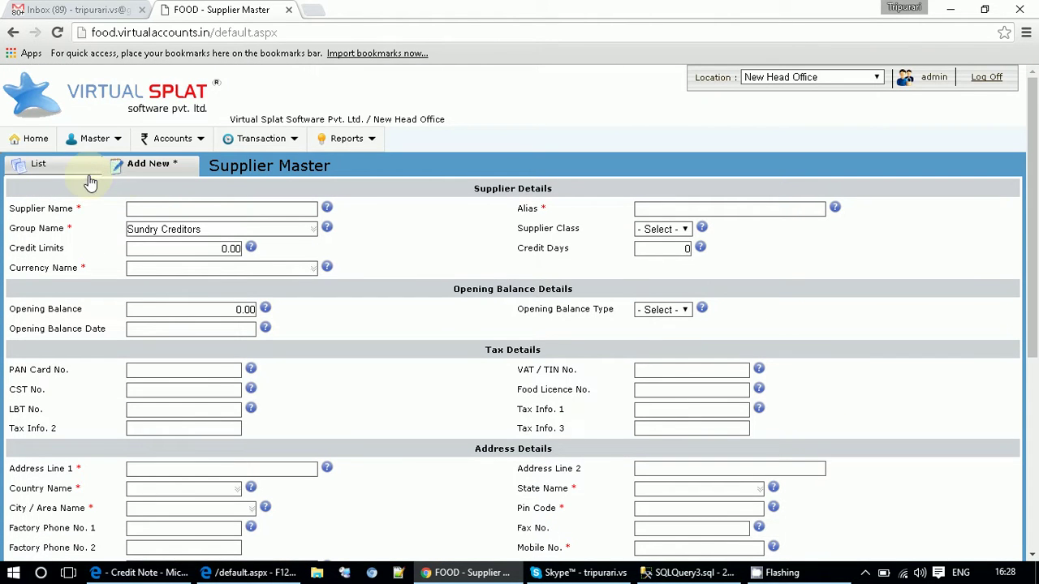
# Step: Show the list of existing suppliers and filter it by the supplier class "Class A"
pyautogui.click(81, 167)
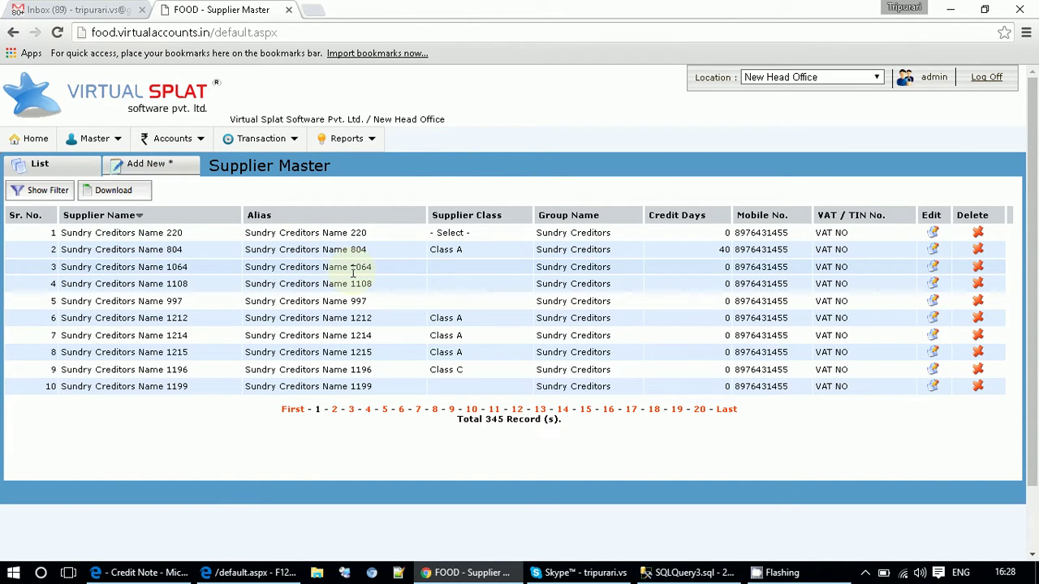
pyautogui.click(38, 189)
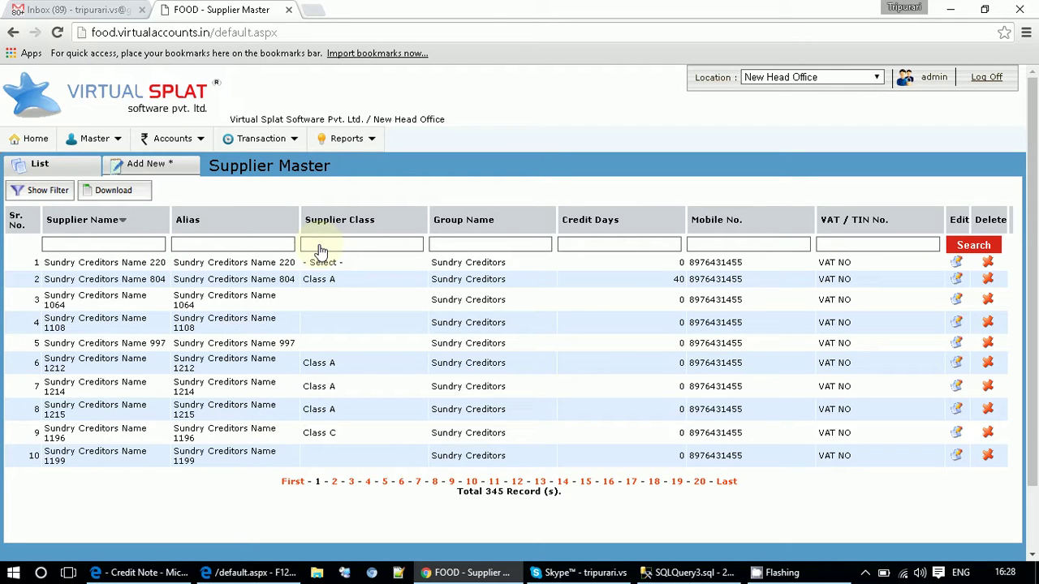
pyautogui.click(322, 246)
pyautogui.write('Cal')
pyautogui.press('BackSpace')
pyautogui.write('lass C')
pyautogui.press('BackSpace')
pyautogui.write('A')
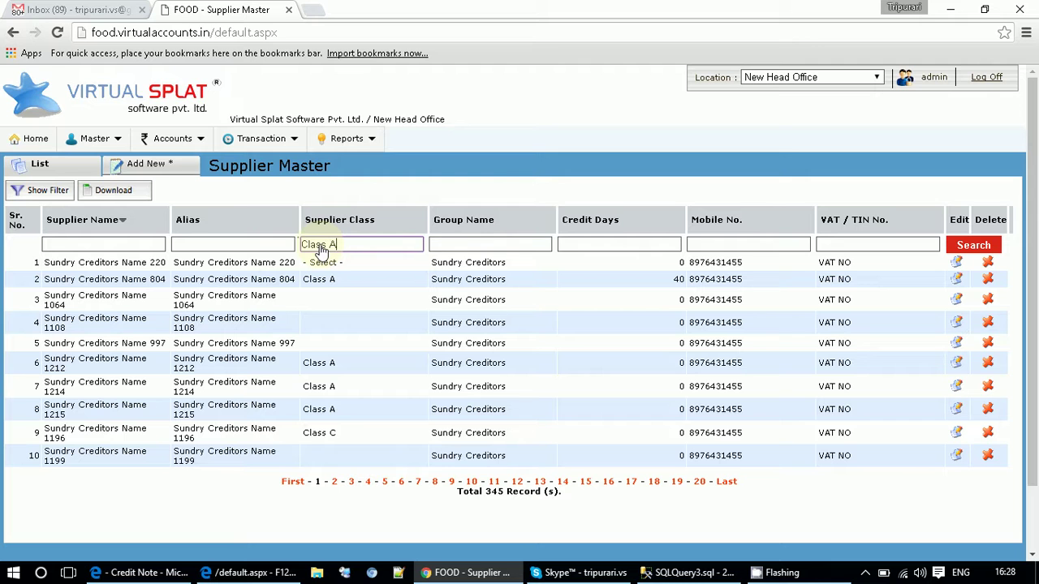
pyautogui.click(960, 248)
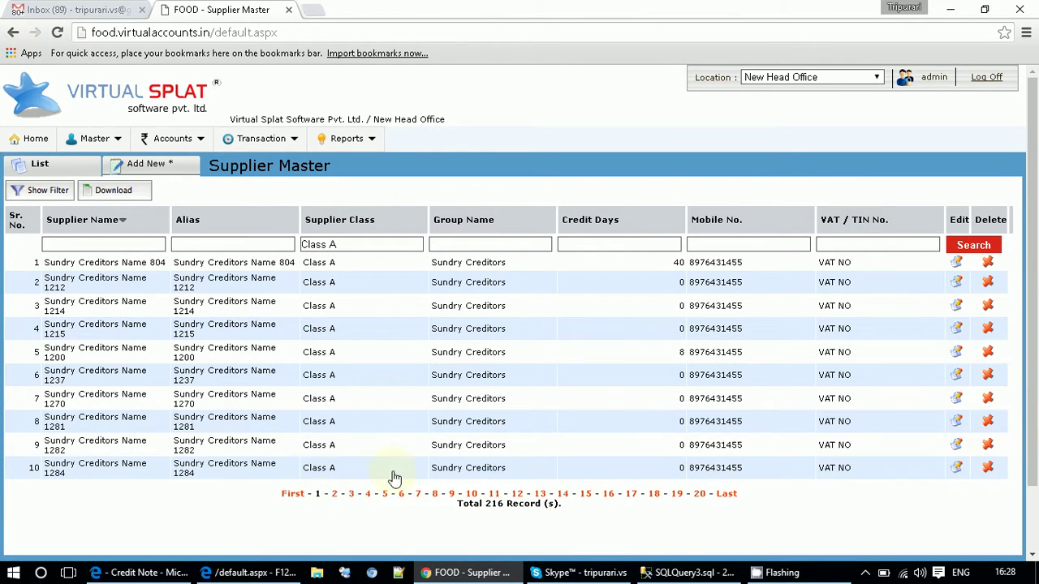
# Step: Open the supplier record Sundry Creditors Name 1215 for editing and review its details
pyautogui.click(956, 332)
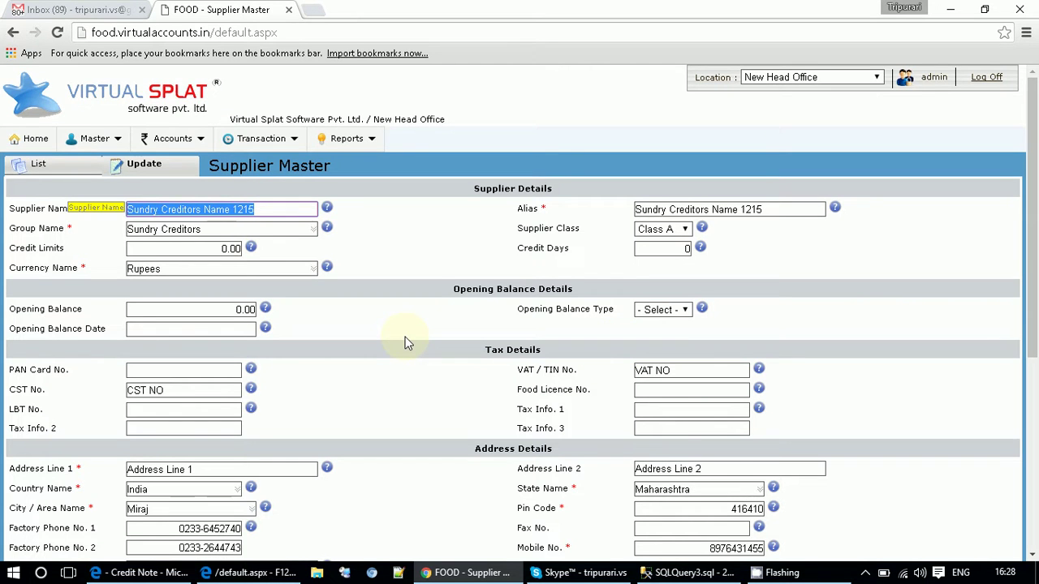
pyautogui.scroll(-3, 407, 342)
pyautogui.scroll(3, 408, 343)
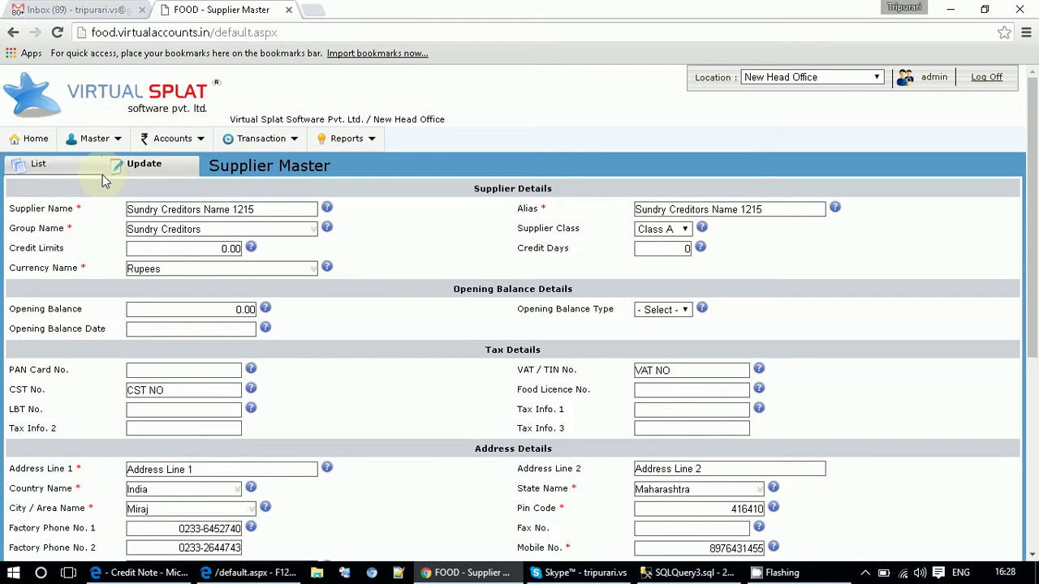
# Step: Open Customer Master, look through the new customer form and show the list of existing customers
pyautogui.click(92, 140)
pyautogui.moveTo(154, 218)
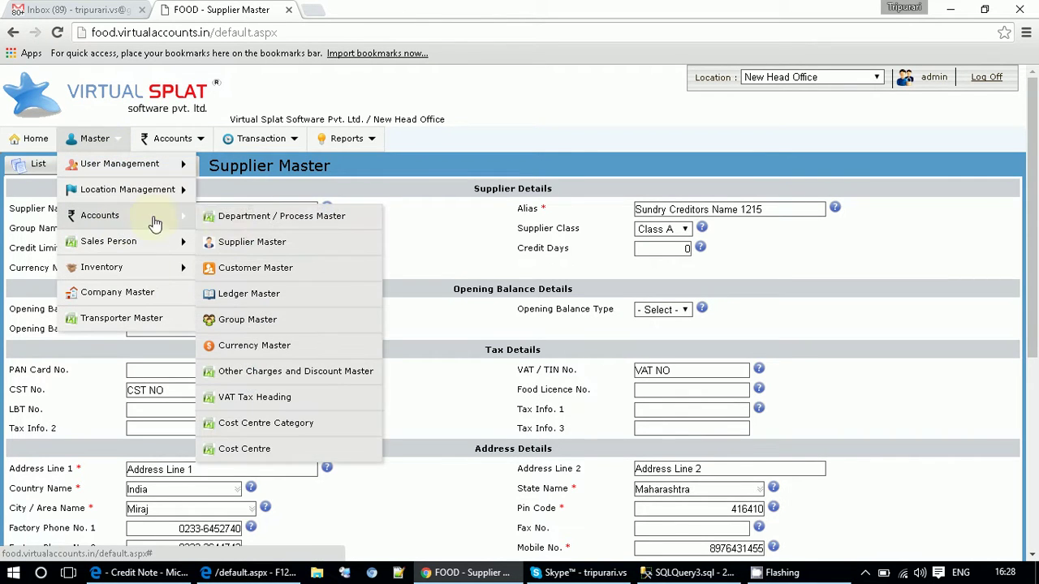
pyautogui.click(265, 272)
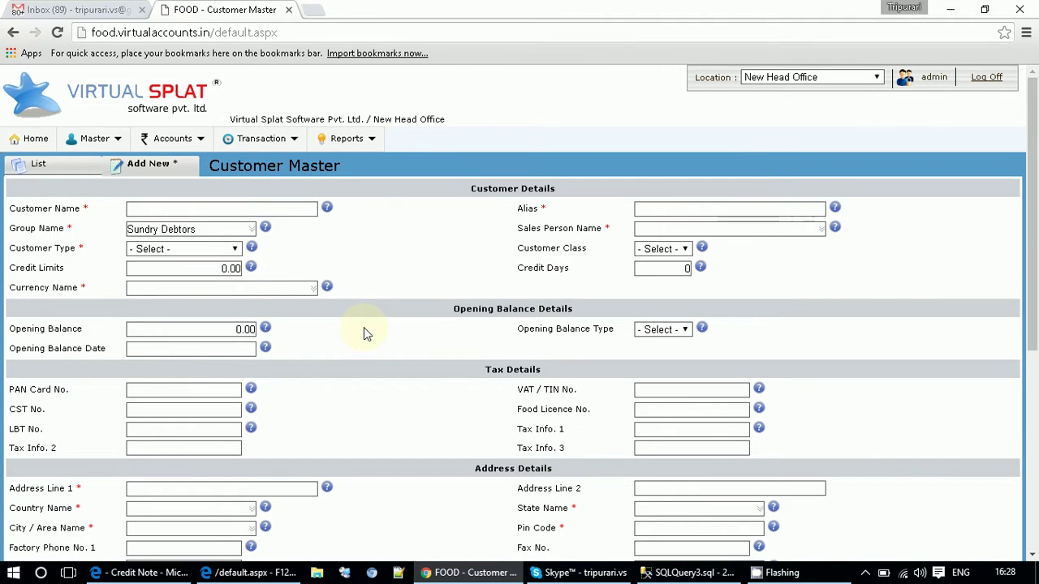
pyautogui.scroll(-4, 364, 332)
pyautogui.scroll(4, 363, 333)
pyautogui.click(74, 169)
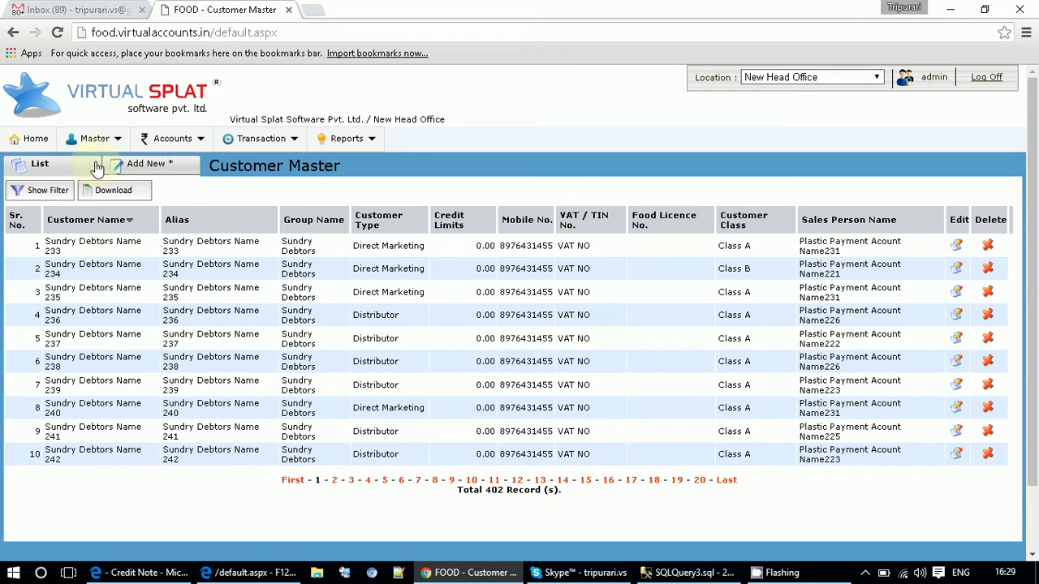
# Step: Open the Cost Centre master and show the list of existing cost centres
pyautogui.moveTo(96, 146)
pyautogui.moveTo(130, 216)
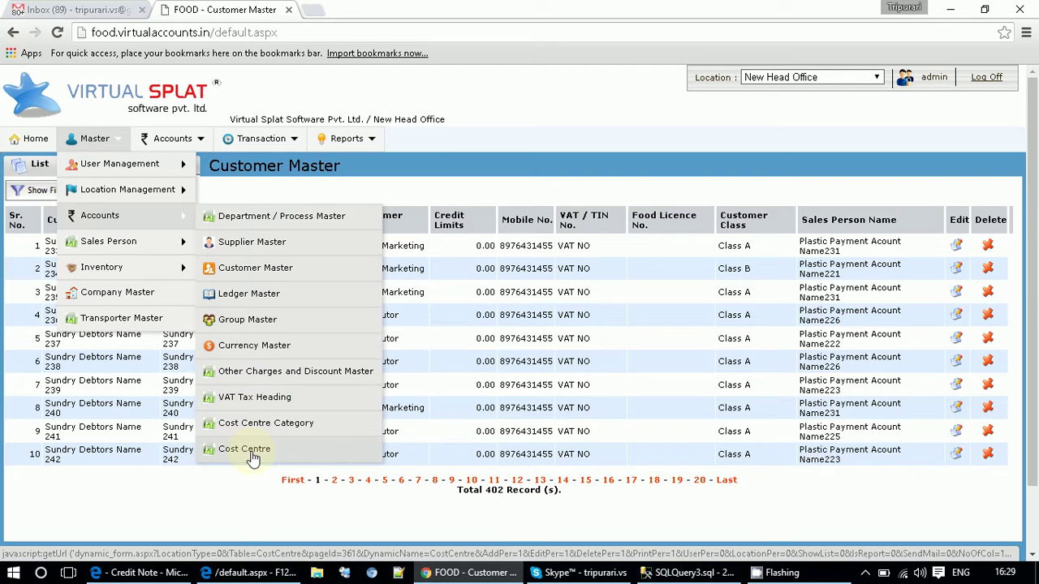
pyautogui.click(252, 457)
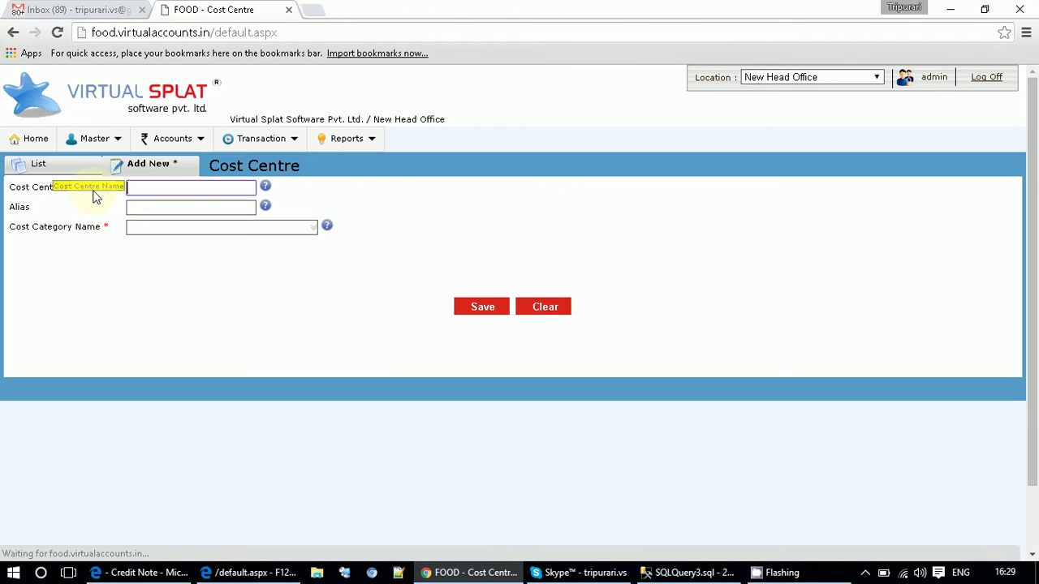
pyautogui.click(72, 168)
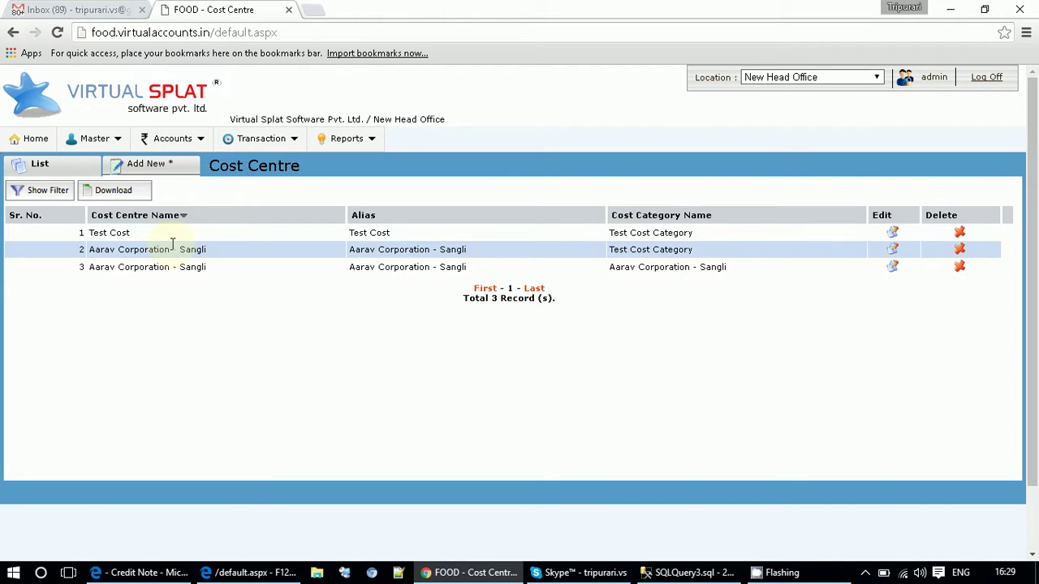
# Step: Open the Sales Person Target form and check its year options without choosing one
pyautogui.click(96, 137)
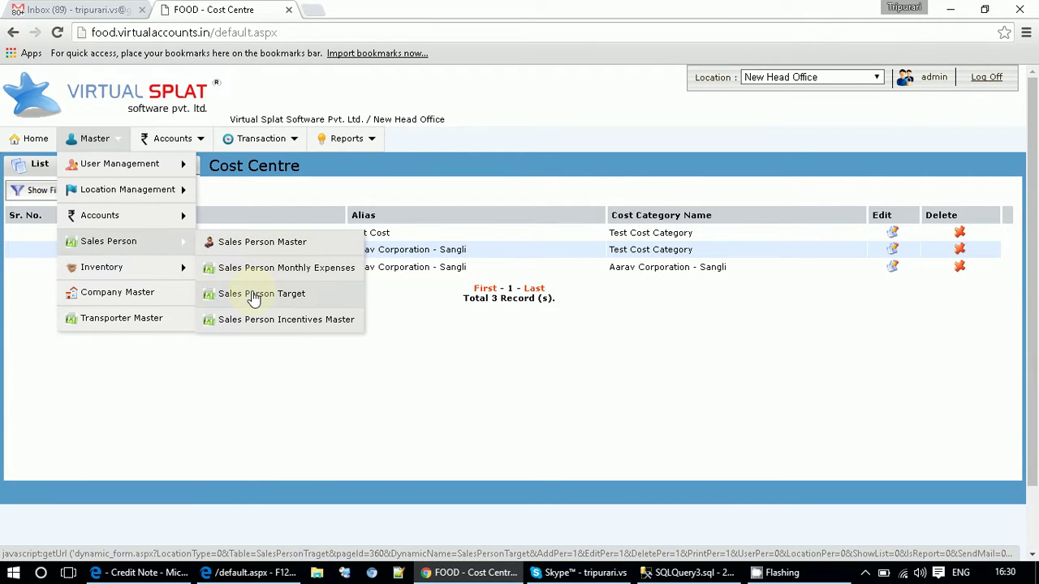
pyautogui.click(254, 296)
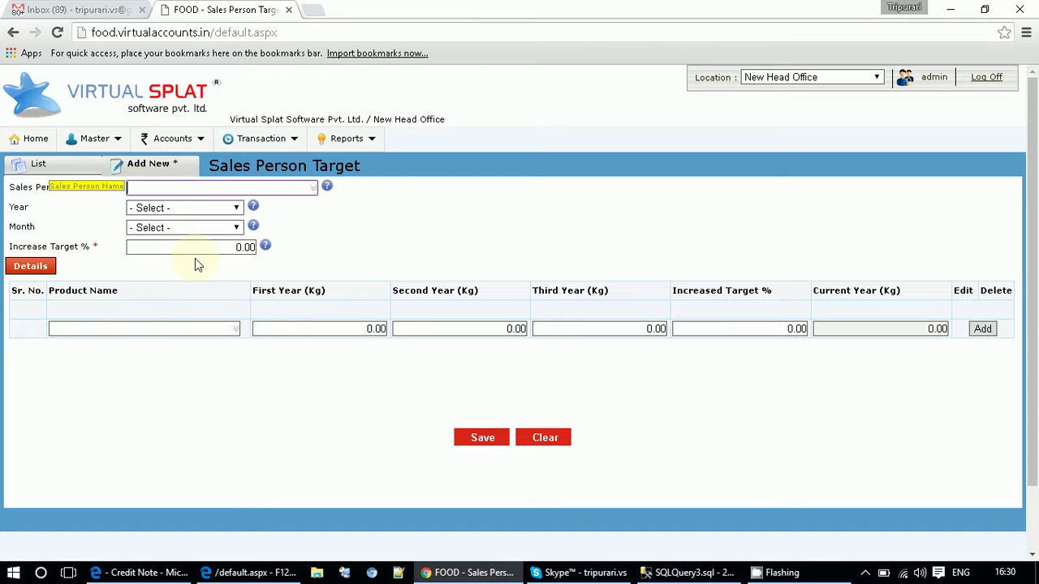
pyautogui.click(159, 209)
pyautogui.click(109, 223)
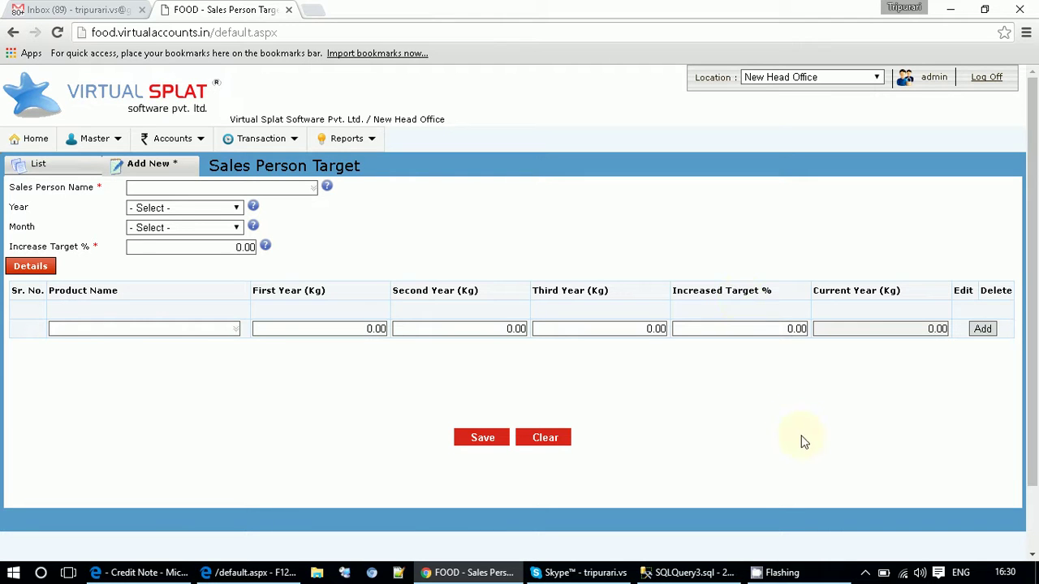
# Step: Open Item Category Master, decline the incoming Skype call and examine the list of existing item categories
pyautogui.moveTo(95, 136)
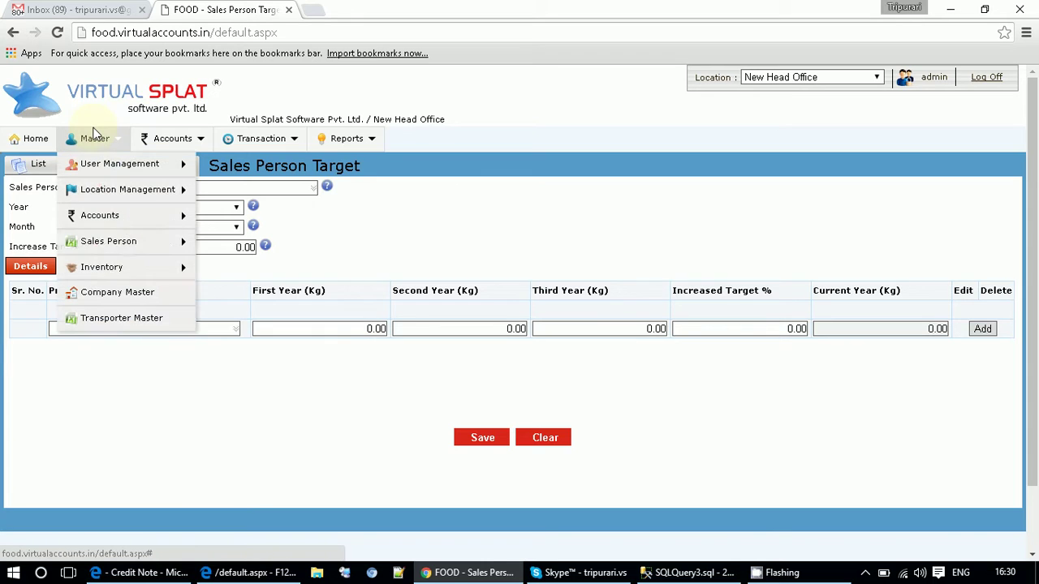
pyautogui.moveTo(119, 266)
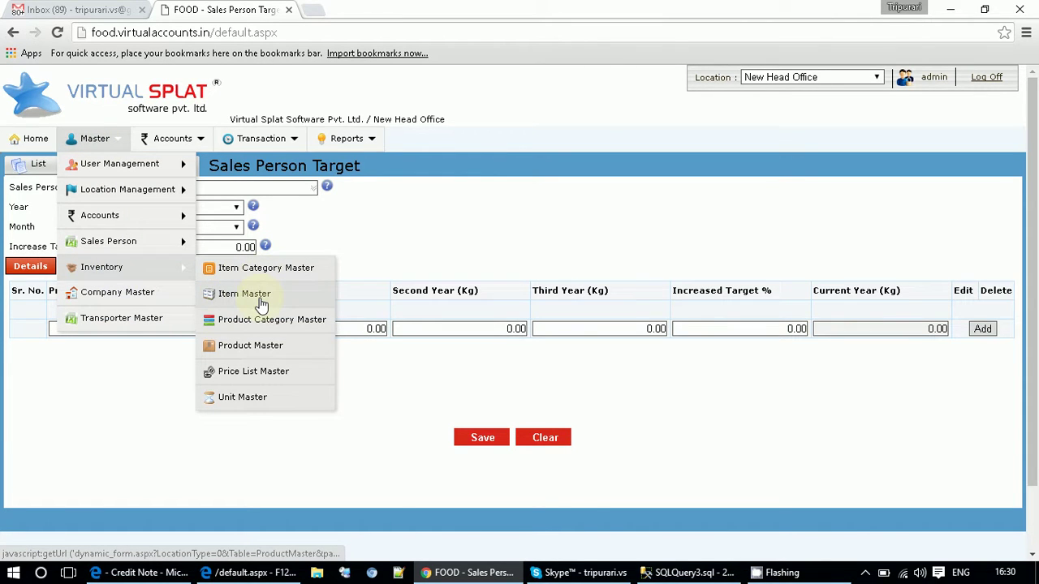
pyautogui.click(258, 280)
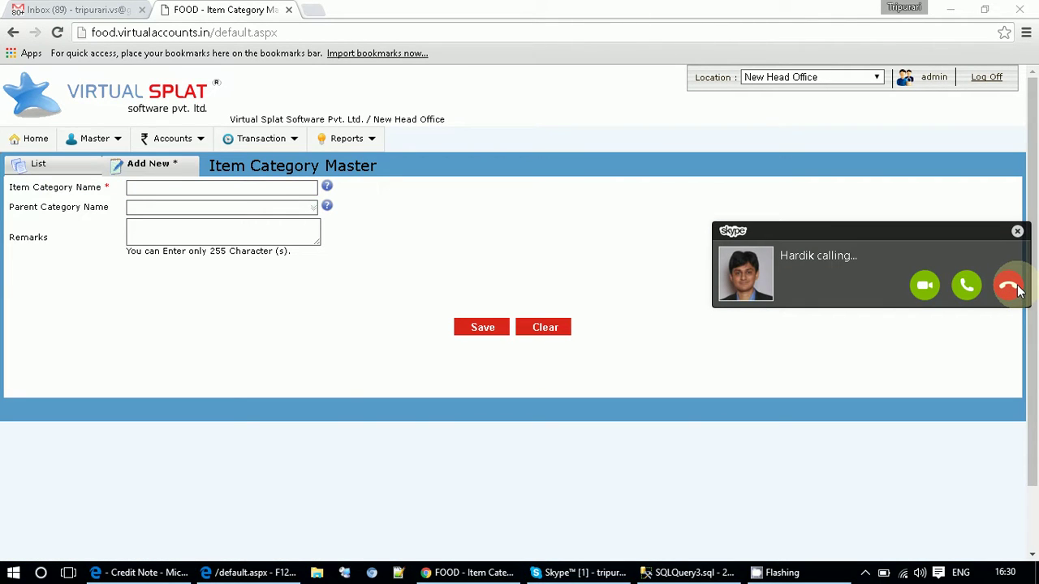
pyautogui.click(1010, 287)
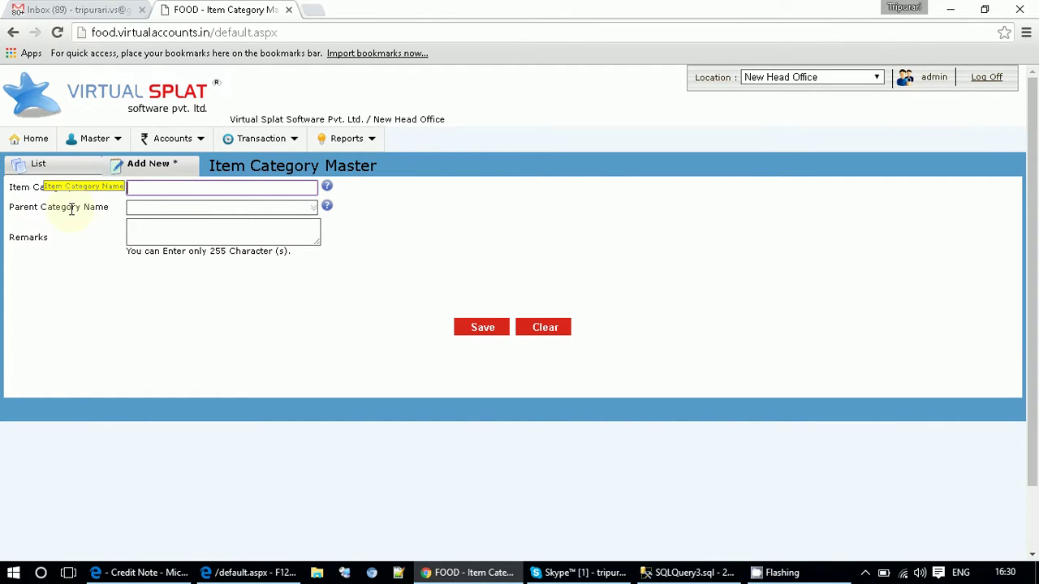
pyautogui.click(61, 169)
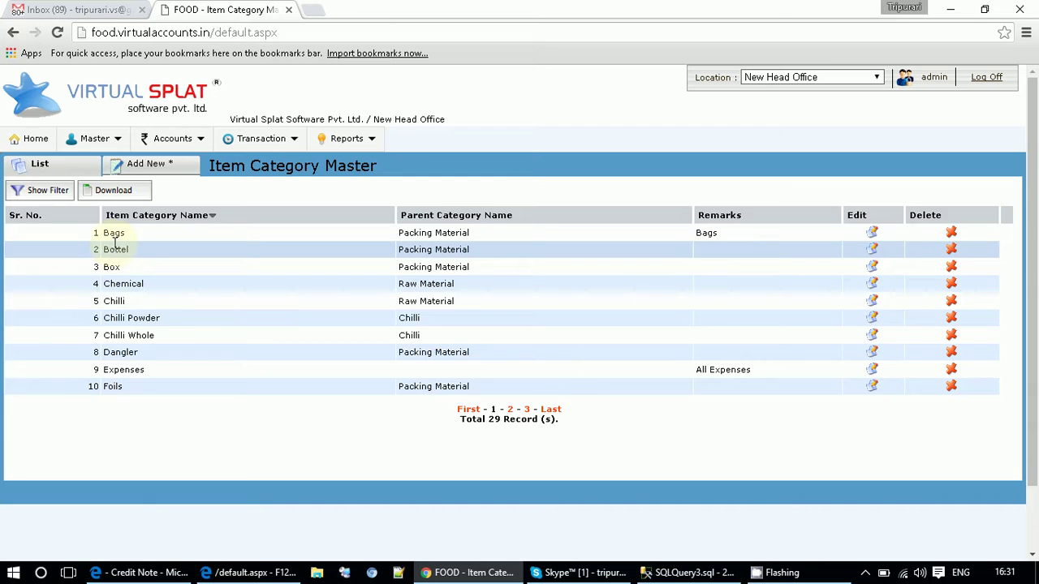
pyautogui.doubleClick(116, 279)
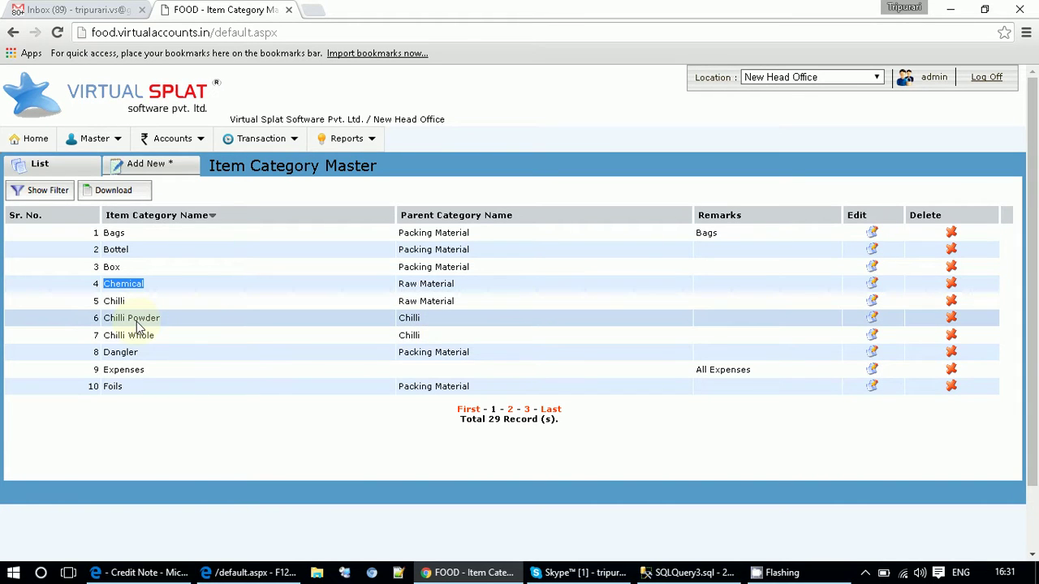
# Step: Open Item Master with its form for adding a new inventory item
pyautogui.click(91, 139)
pyautogui.moveTo(116, 264)
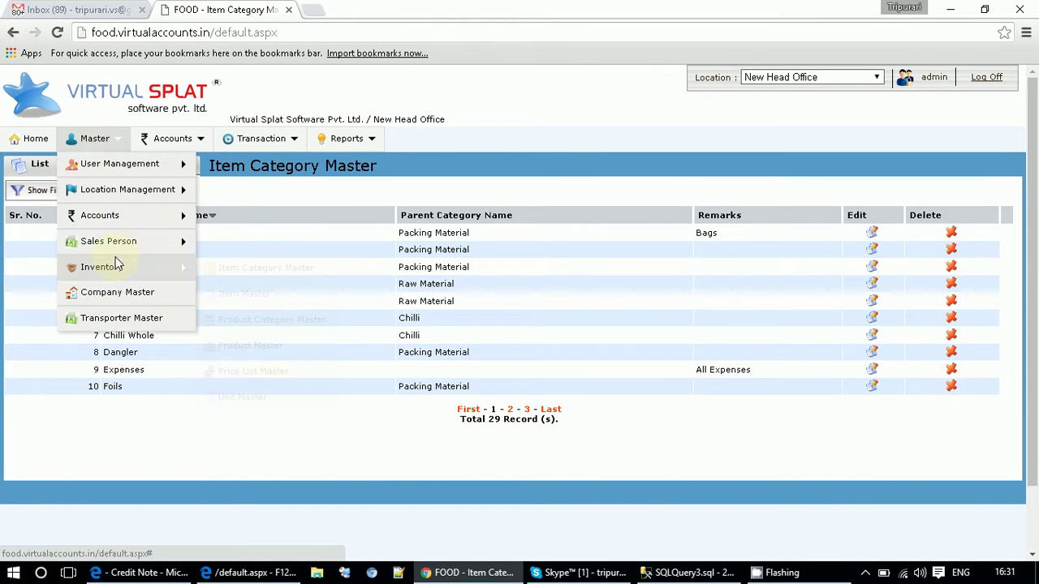
pyautogui.click(222, 295)
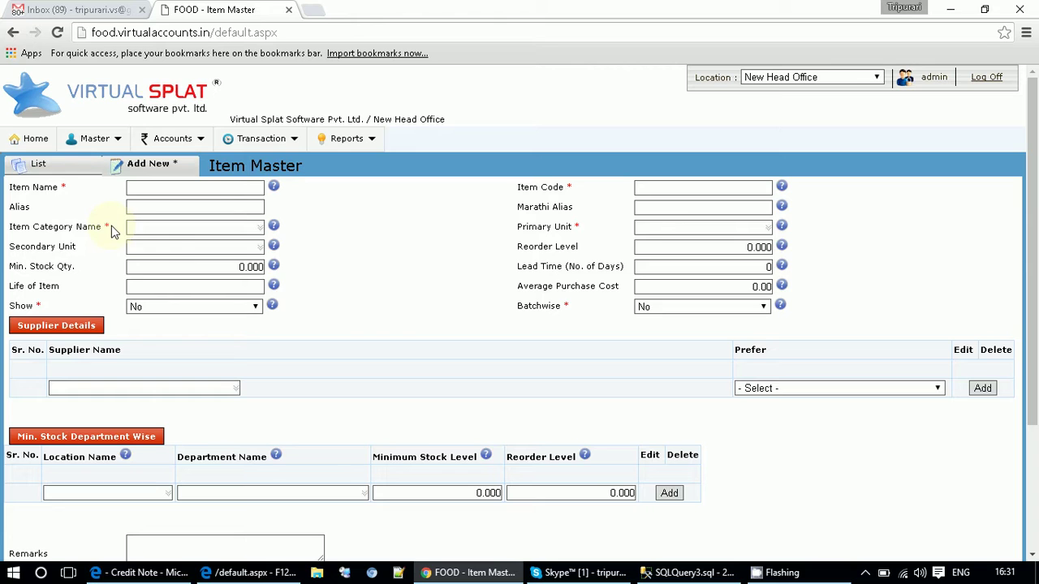
# Step: Examine the new item form's category, unit, minimum stock, item life, reorder level and average purchase cost fields
pyautogui.click(253, 272)
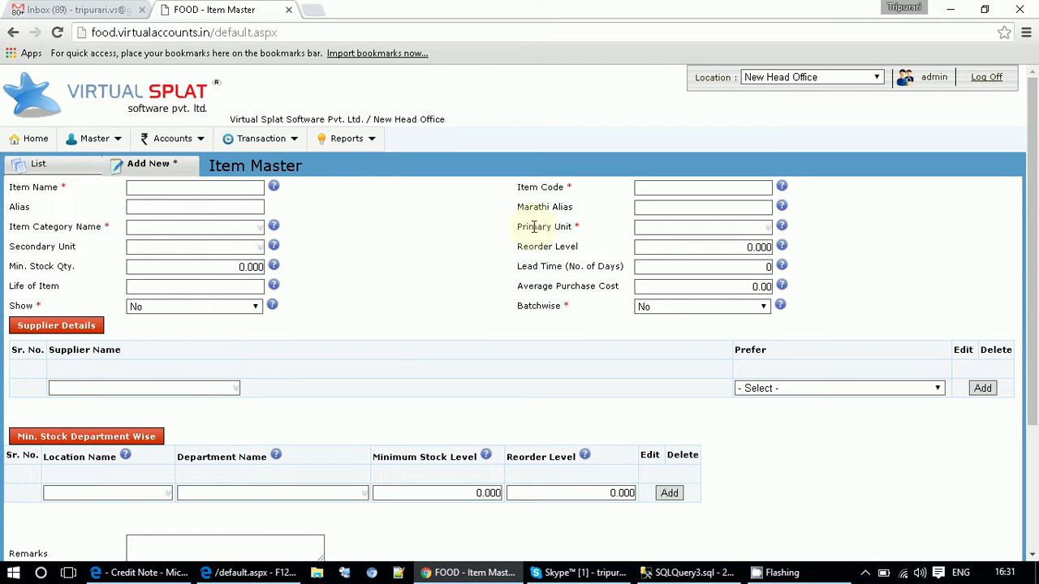
pyautogui.click(392, 270)
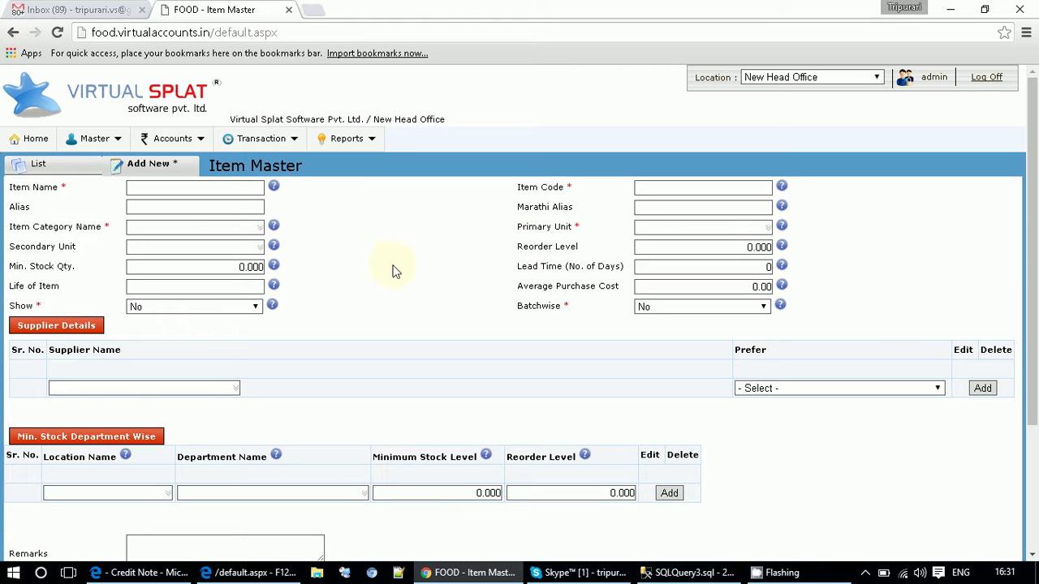
pyautogui.doubleClick(32, 286)
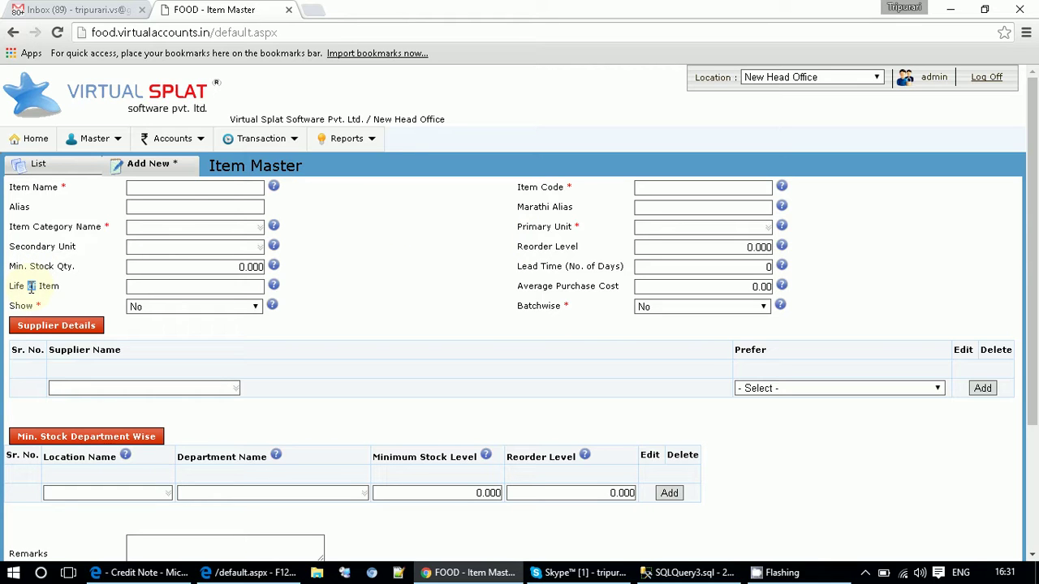
pyautogui.click(539, 271)
pyautogui.doubleClick(536, 250)
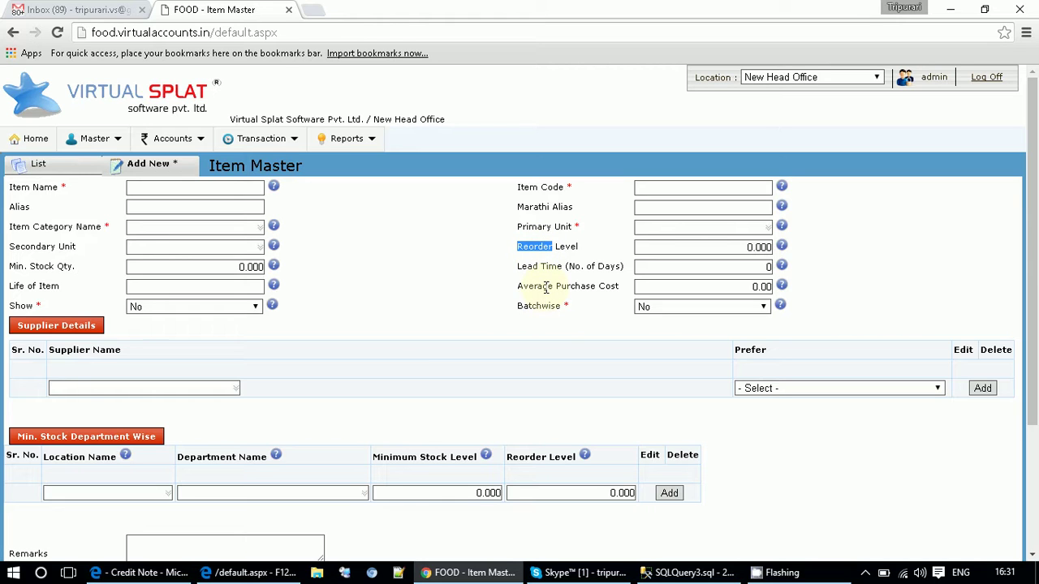
pyautogui.tripleClick(546, 288)
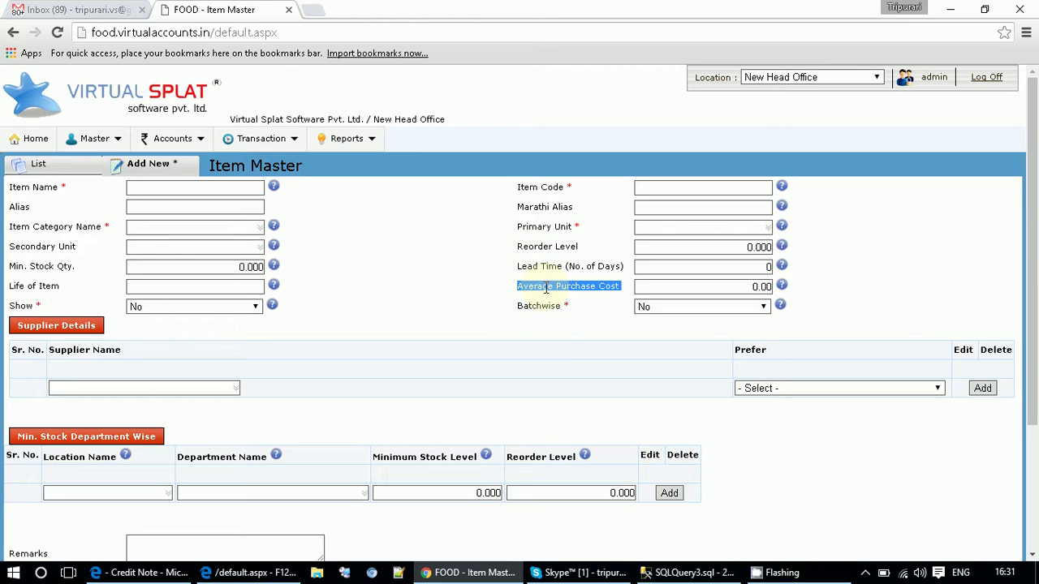
# Step: Check the Show options without changing them, and review the Batchwise, Supplier Details and department-wise minimum stock sections
pyautogui.click(234, 313)
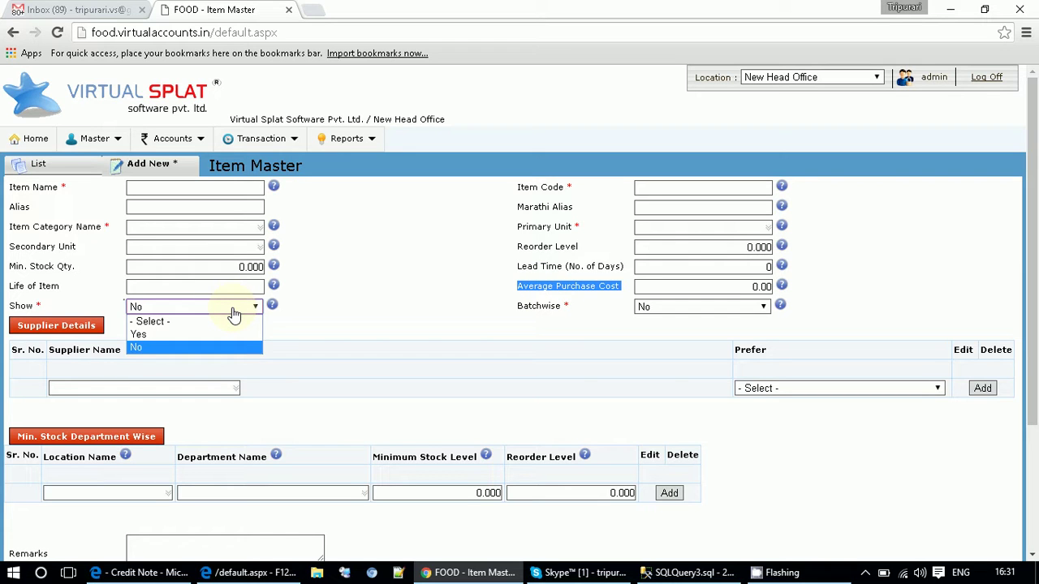
pyautogui.click(235, 311)
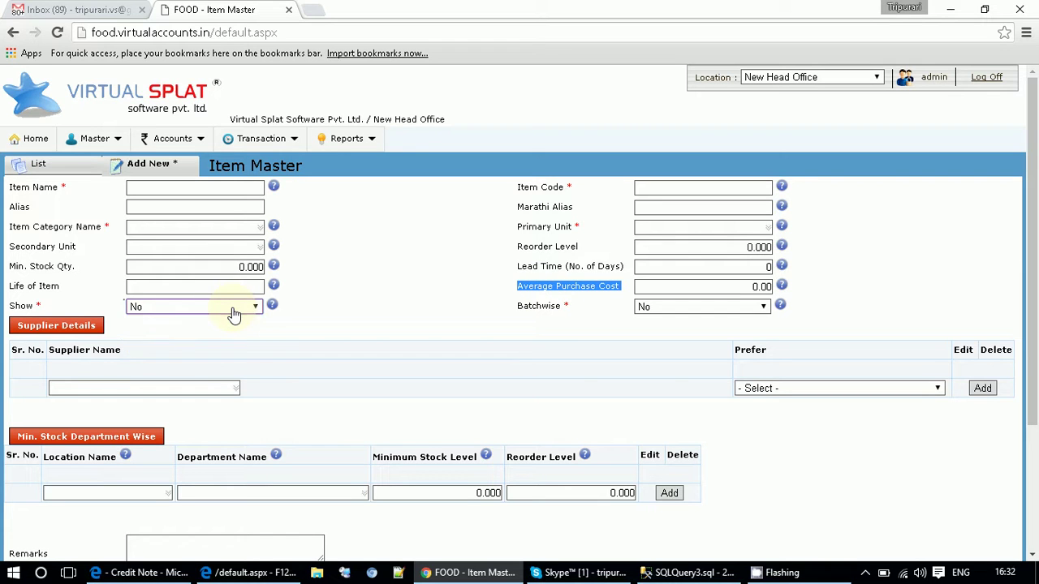
pyautogui.doubleClick(540, 306)
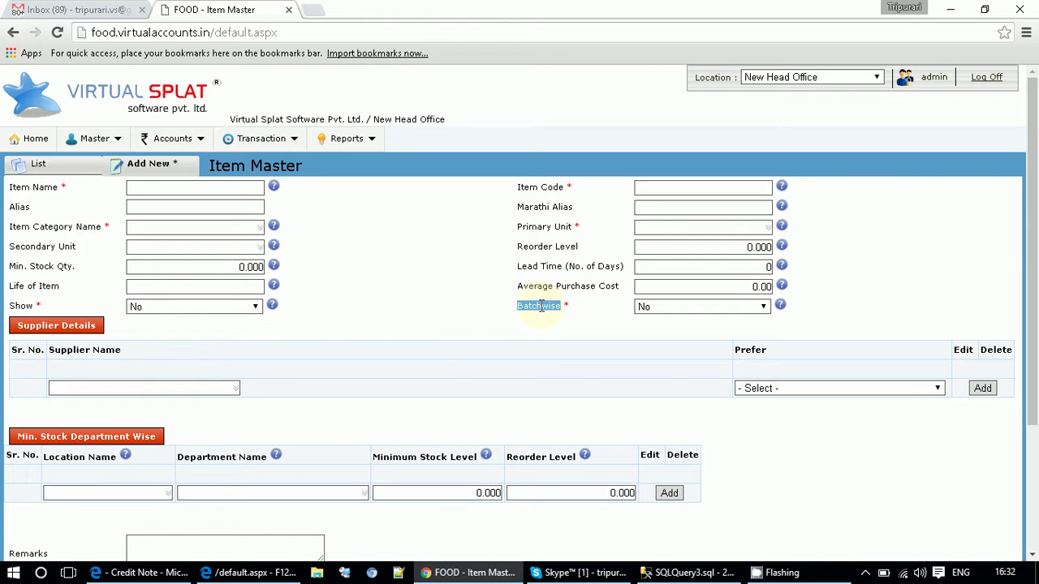
pyautogui.click(479, 311)
pyautogui.scroll(-1, 480, 311)
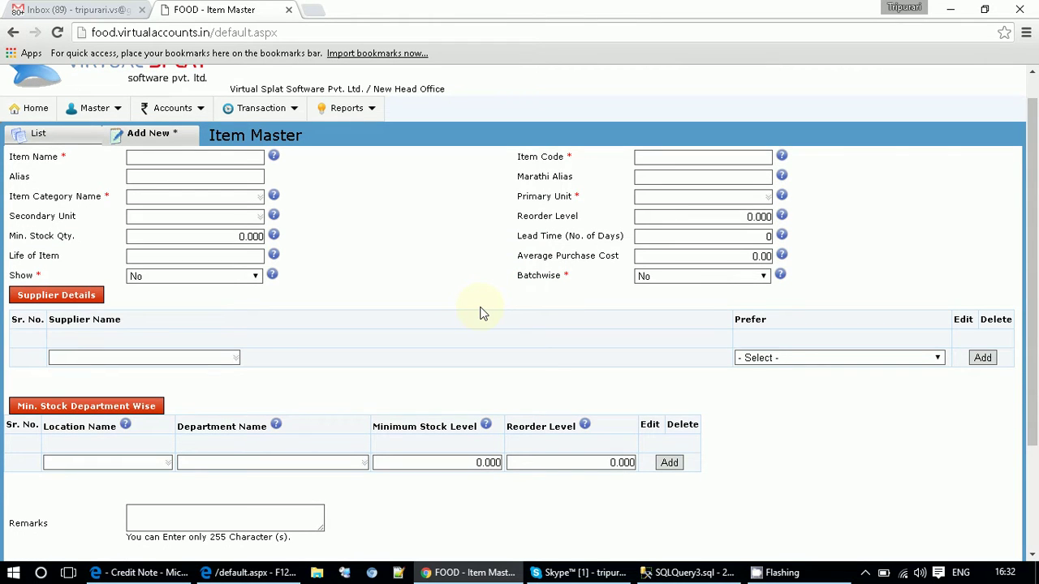
pyautogui.scroll(-1, 480, 311)
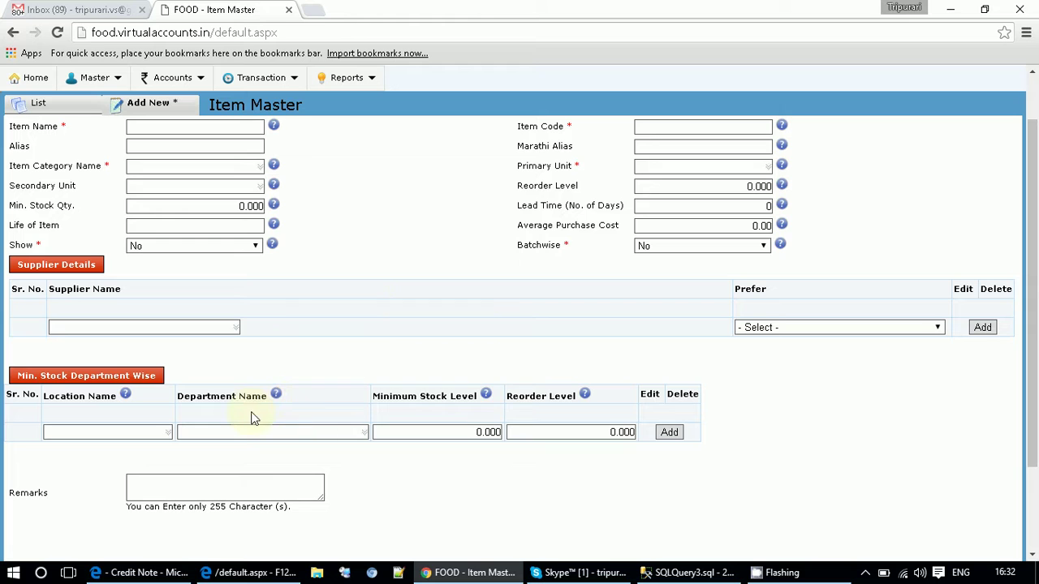
# Step: Show the list of existing items and open the Aam Slice record for updating
pyautogui.click(42, 107)
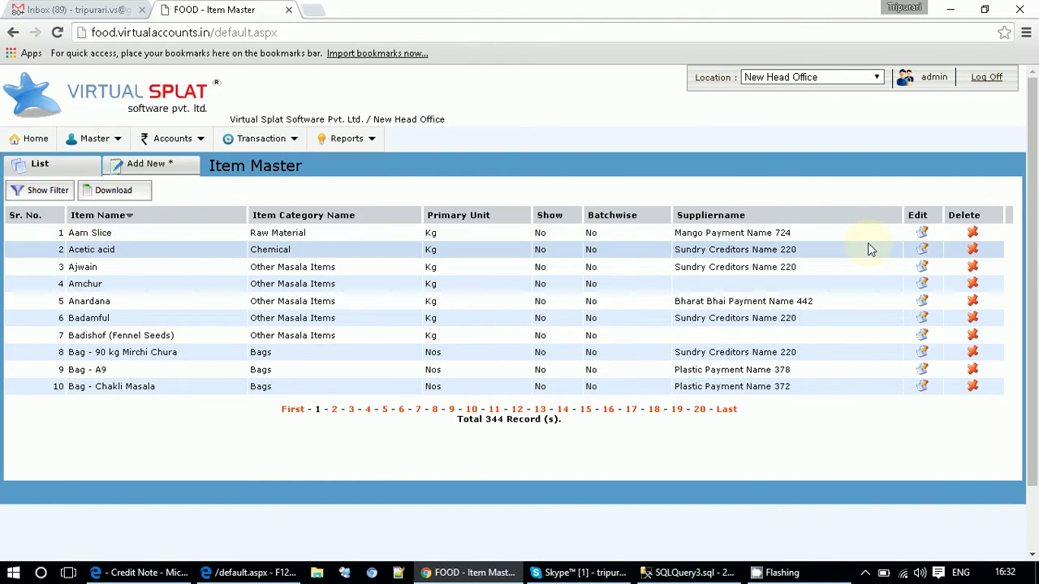
pyautogui.click(921, 232)
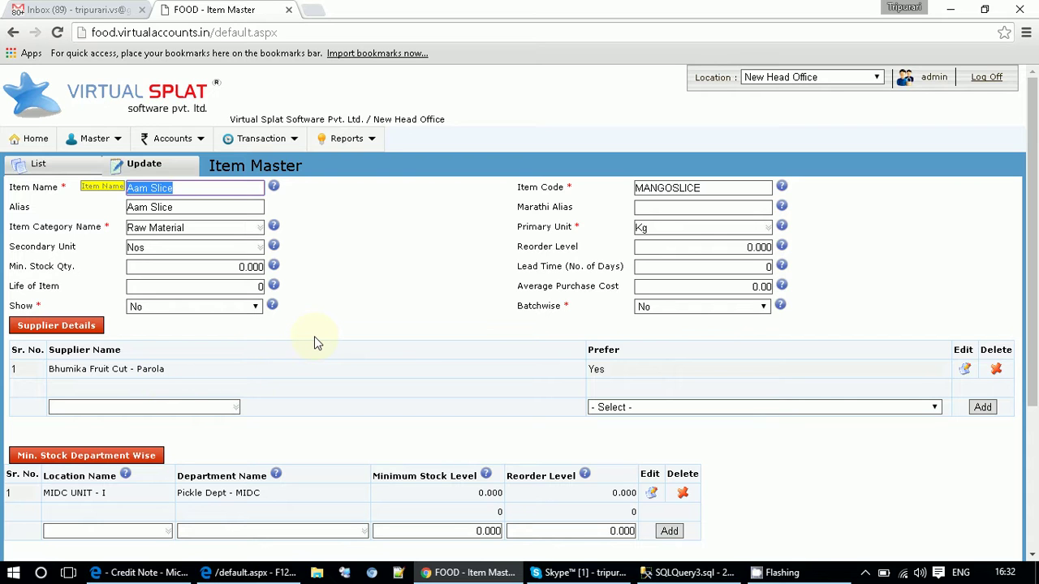
# Step: Open Product Category Master and show the list of existing product categories
pyautogui.moveTo(112, 150)
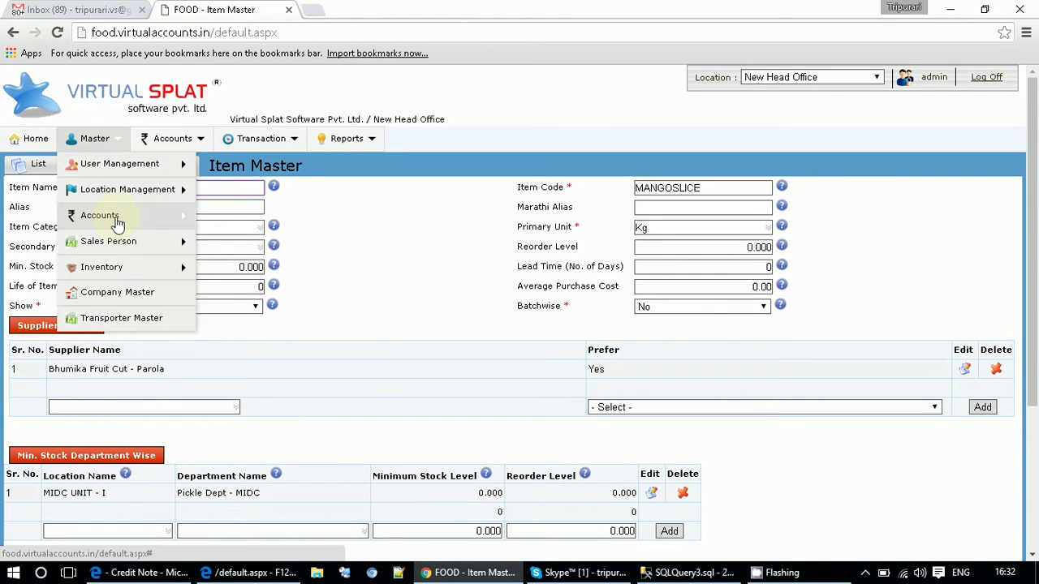
pyautogui.moveTo(122, 268)
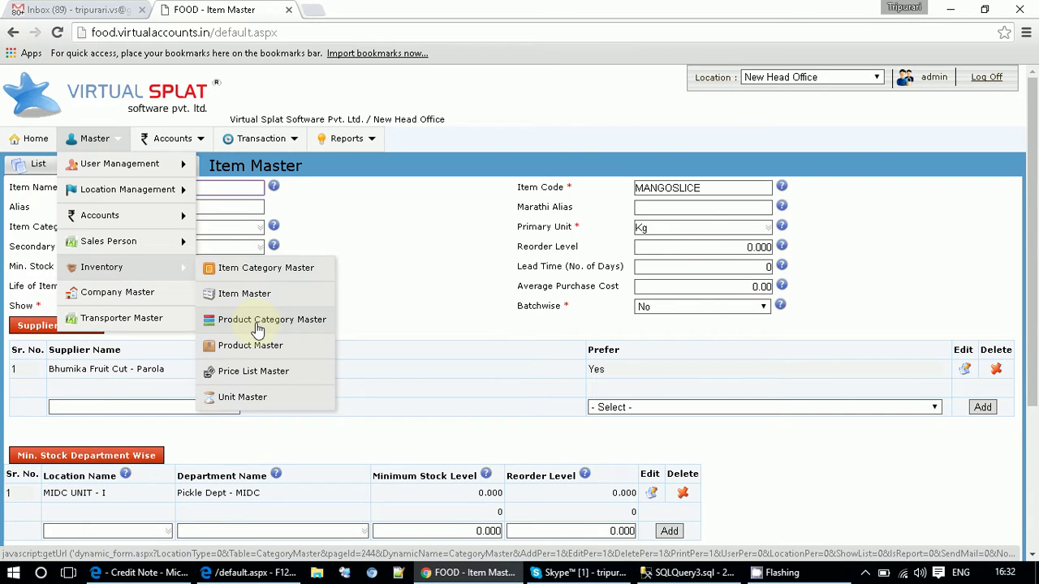
pyautogui.click(257, 321)
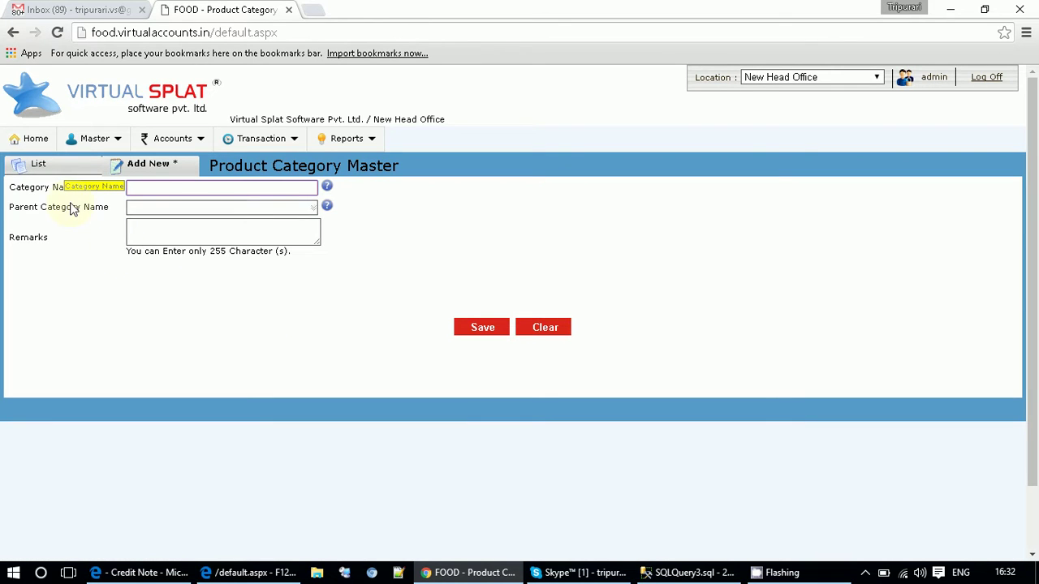
pyautogui.click(39, 165)
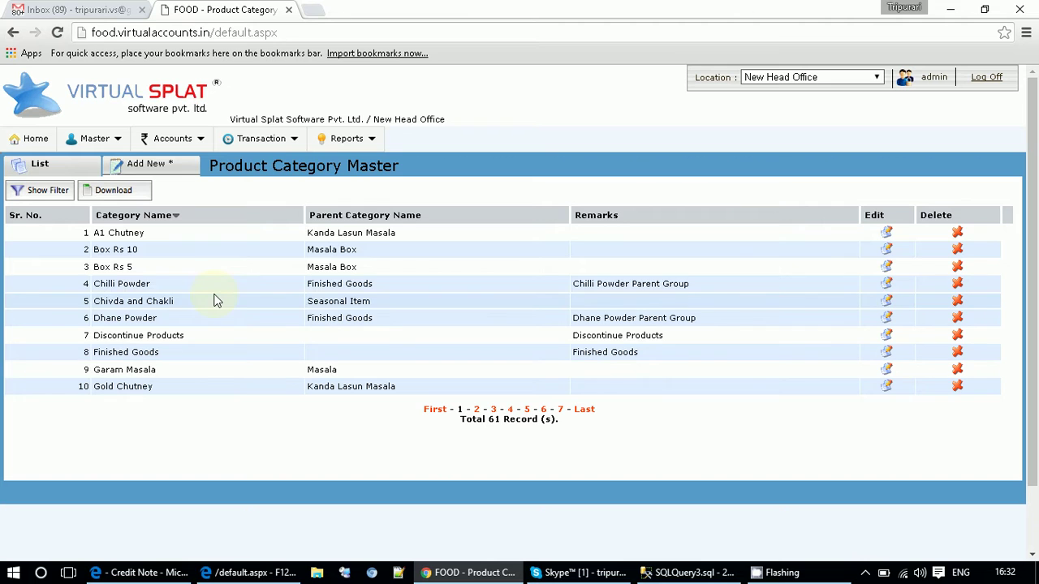
# Step: Open Product Master, check the product class options without choosing one, and examine the BOM section of the new product form
pyautogui.click(96, 140)
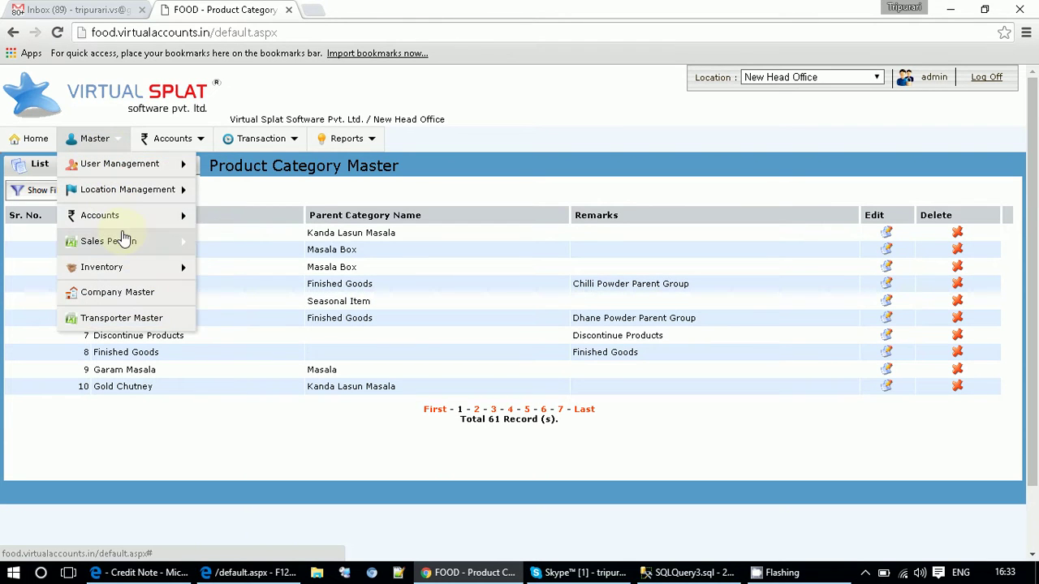
pyautogui.moveTo(128, 269)
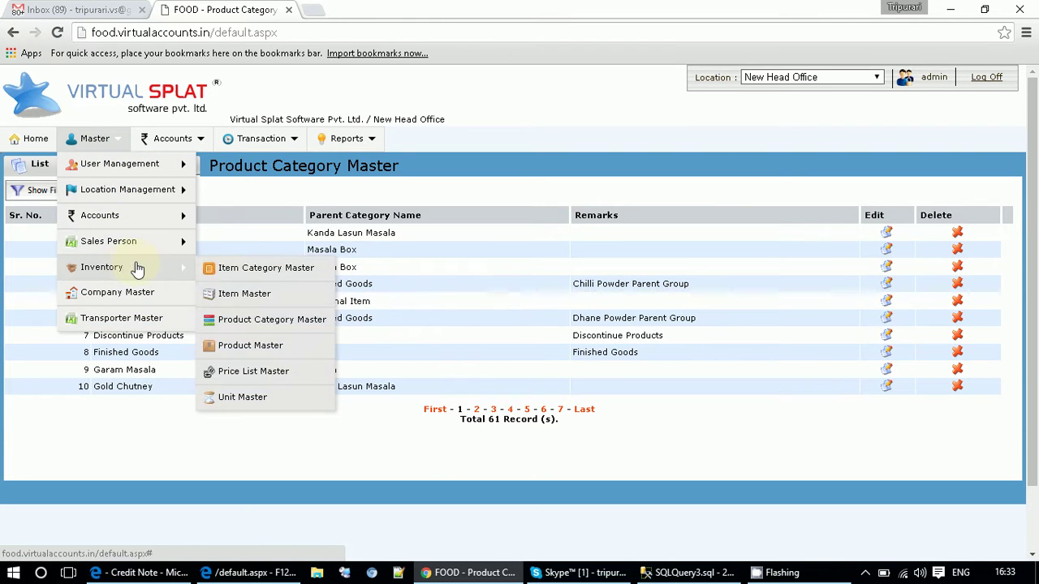
pyautogui.click(249, 346)
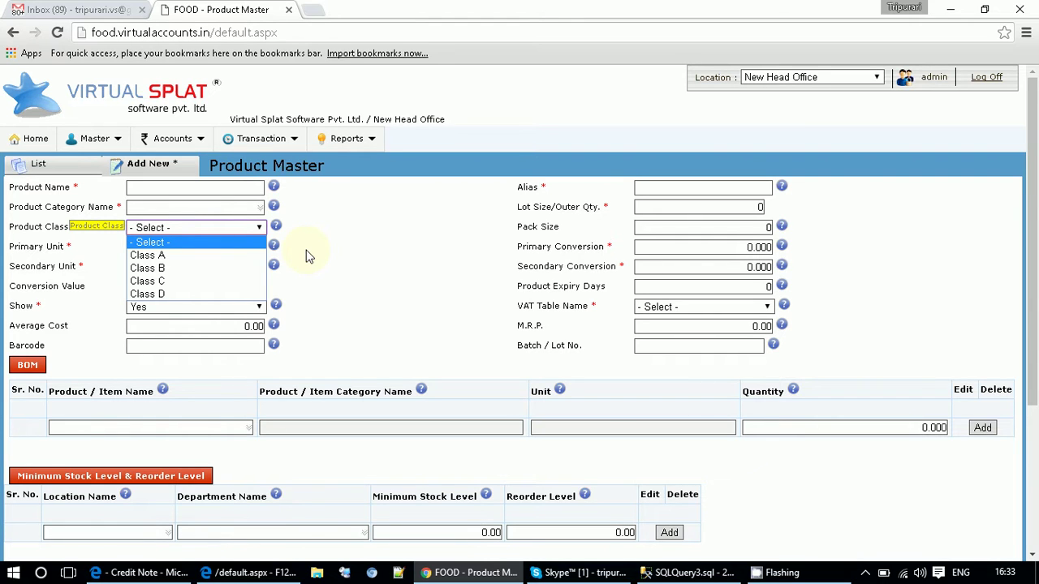
pyautogui.click(328, 259)
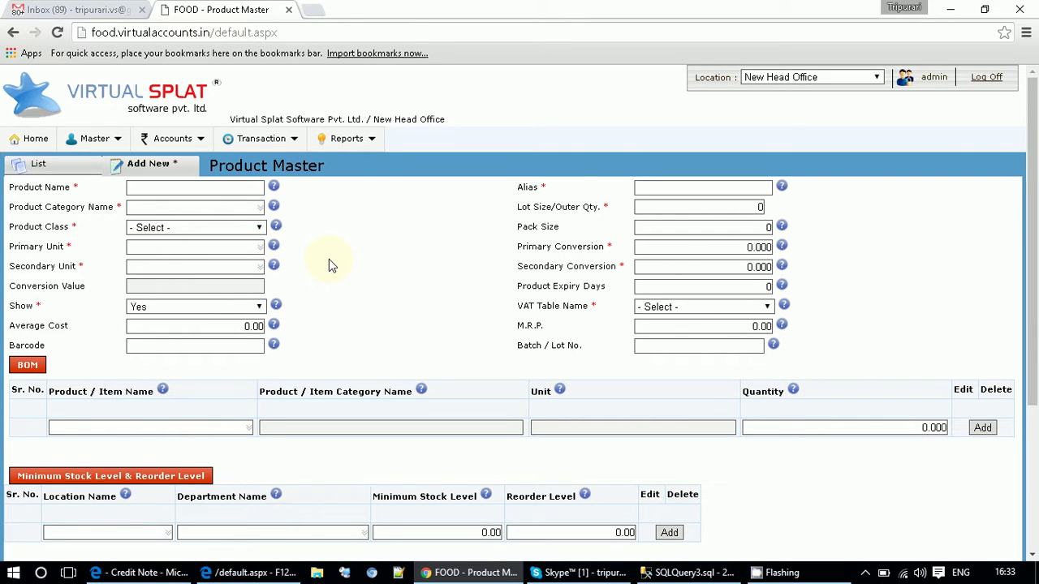
pyautogui.scroll(-1, 328, 259)
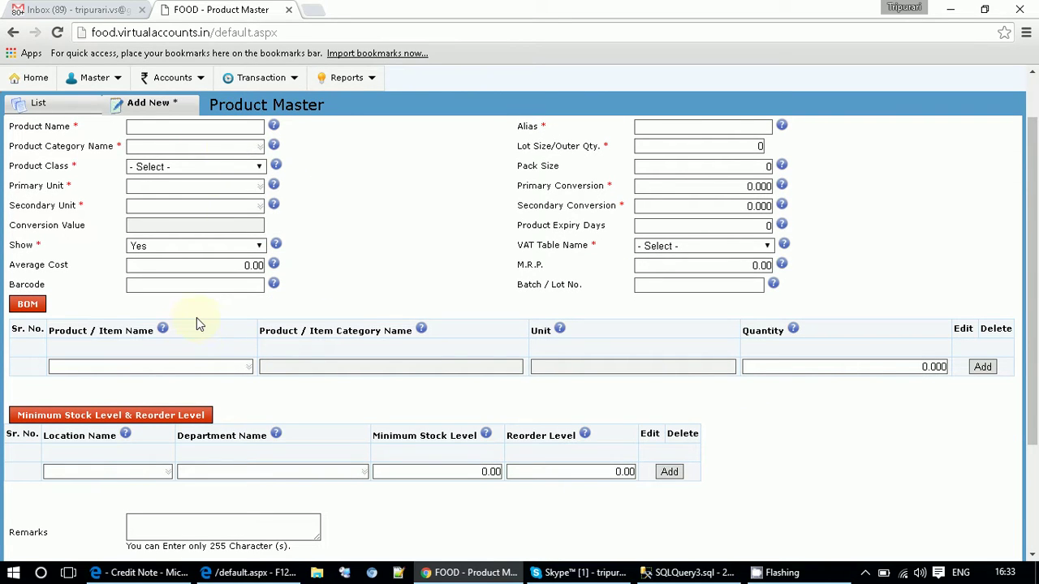
pyautogui.tripleClick(356, 331)
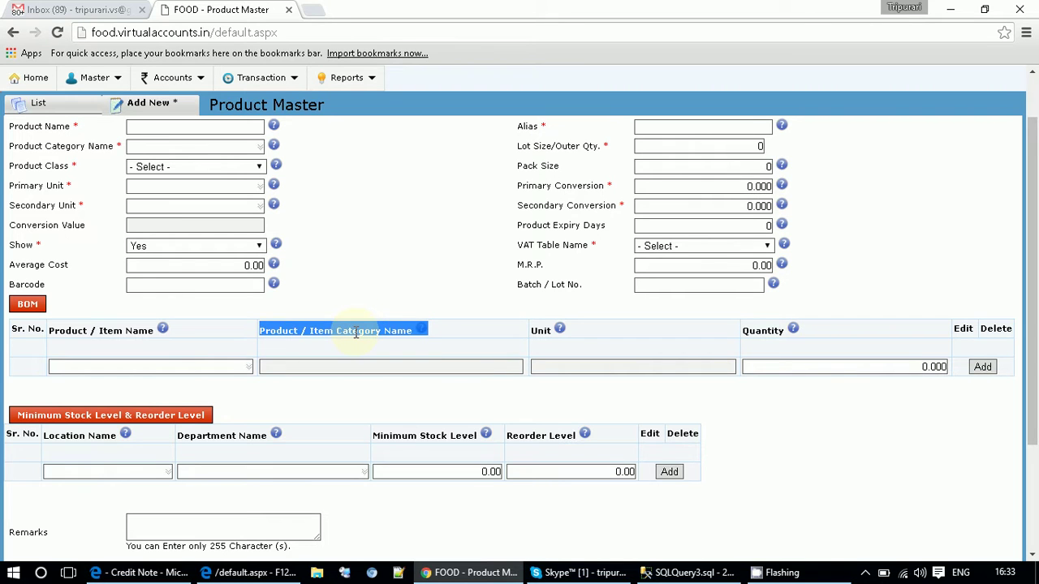
pyautogui.doubleClick(355, 331)
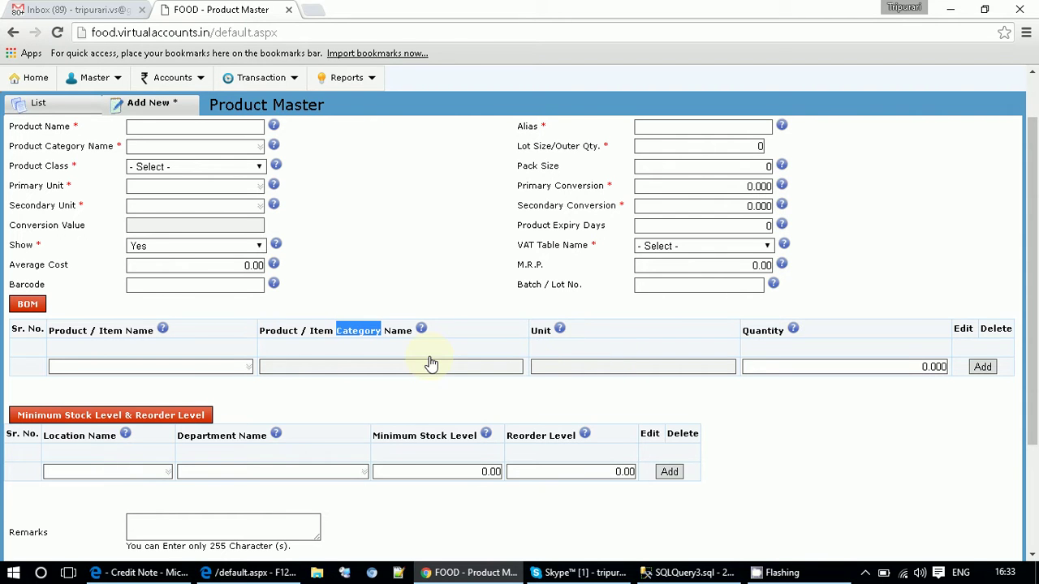
# Step: Open the A.B. Masala - Gold 750 gm record from the product list and review its details and BOM items
pyautogui.click(38, 103)
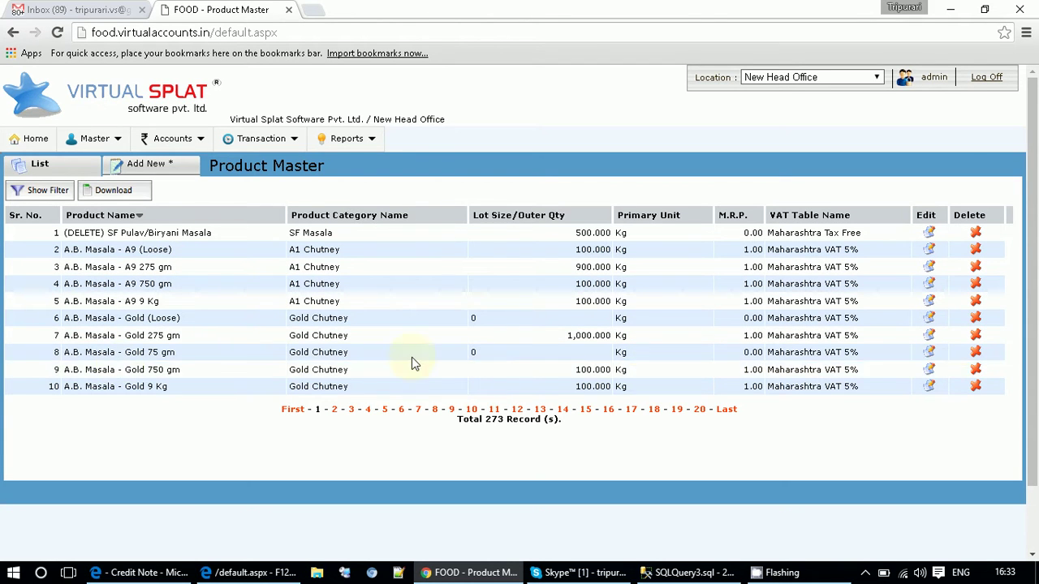
pyautogui.click(927, 371)
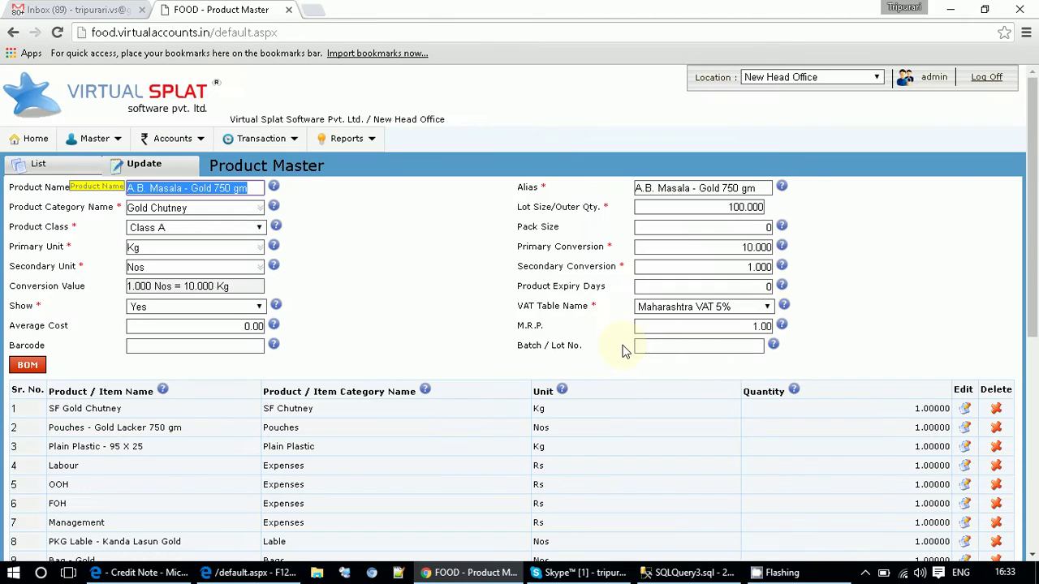
pyautogui.click(420, 294)
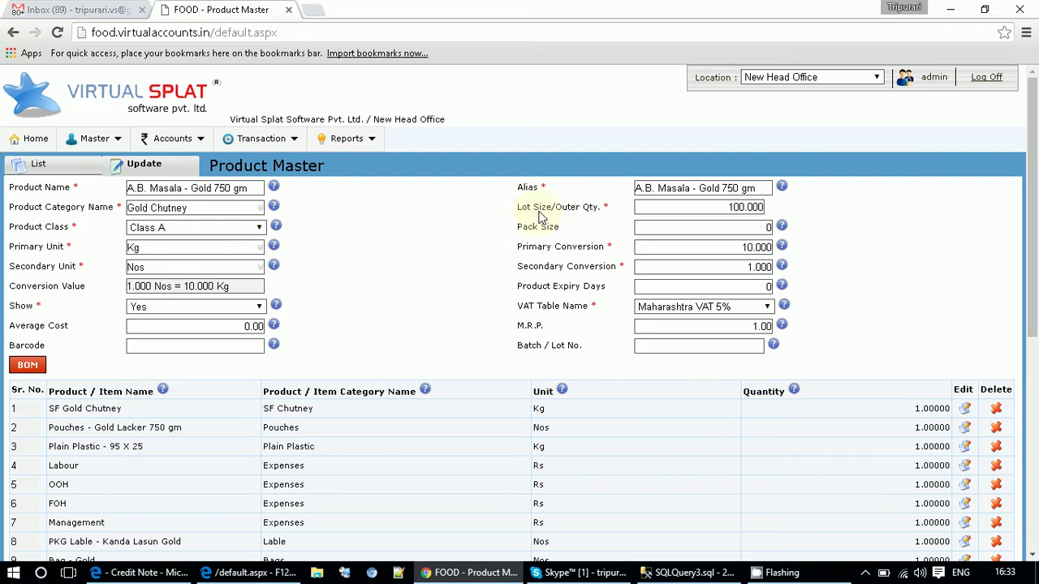
pyautogui.scroll(-3, 543, 218)
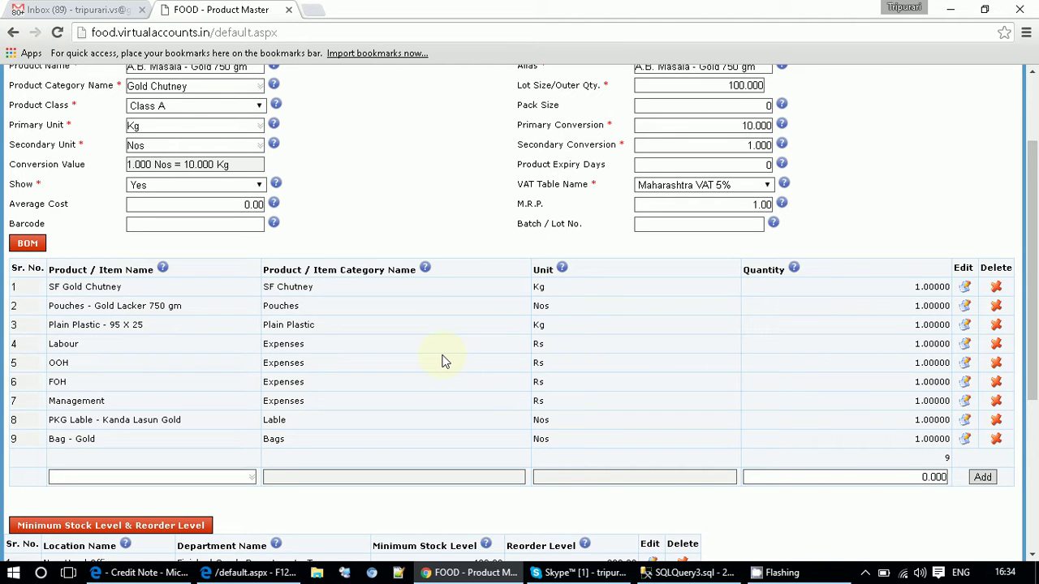
pyautogui.scroll(1, 442, 361)
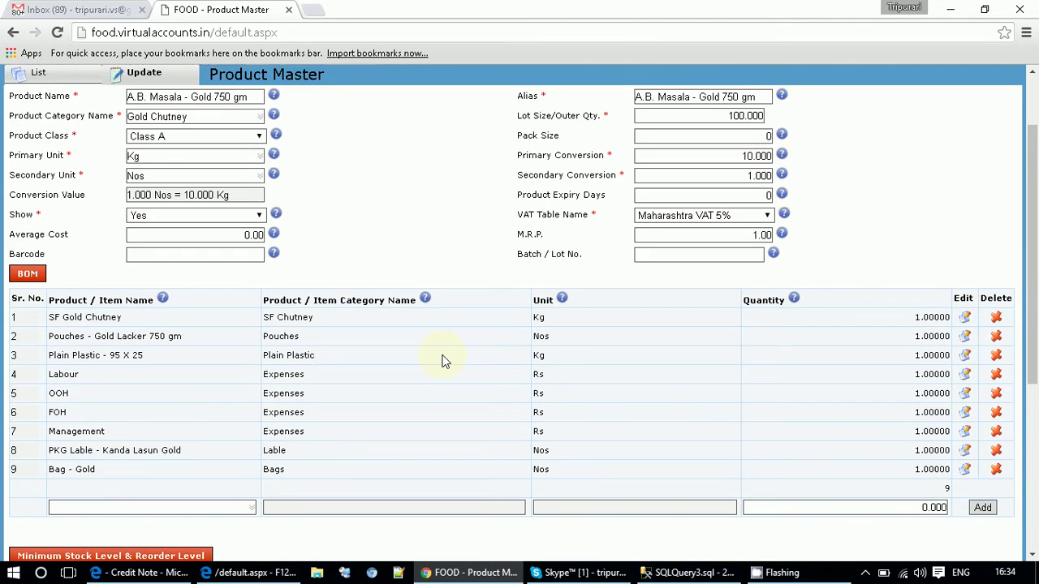
pyautogui.scroll(-1, 442, 361)
pyautogui.scroll(1, 442, 361)
pyautogui.scroll(3, 442, 361)
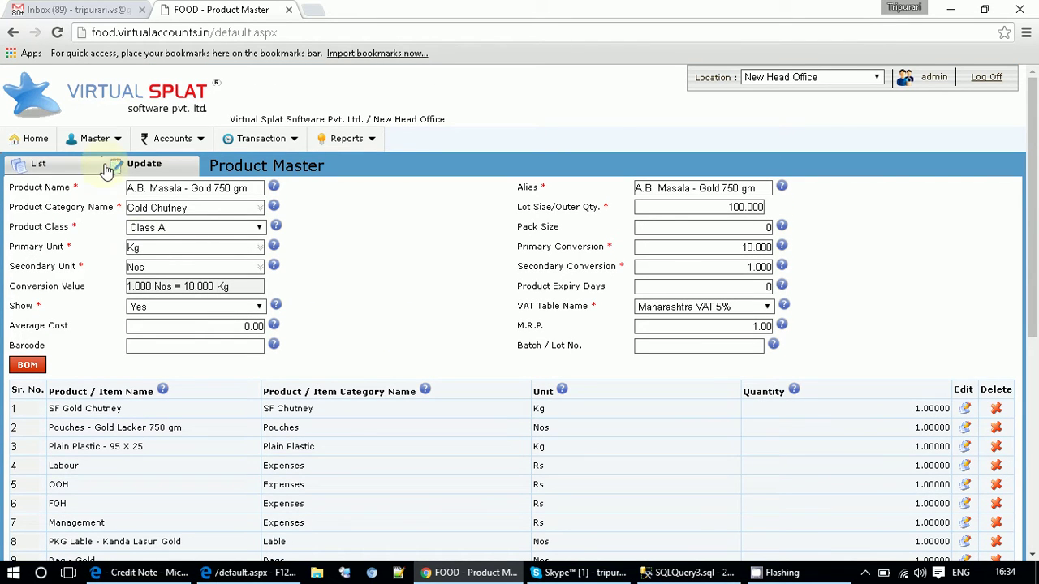
# Step: Open Transporter Master with its form for adding a new transporter
pyautogui.moveTo(106, 154)
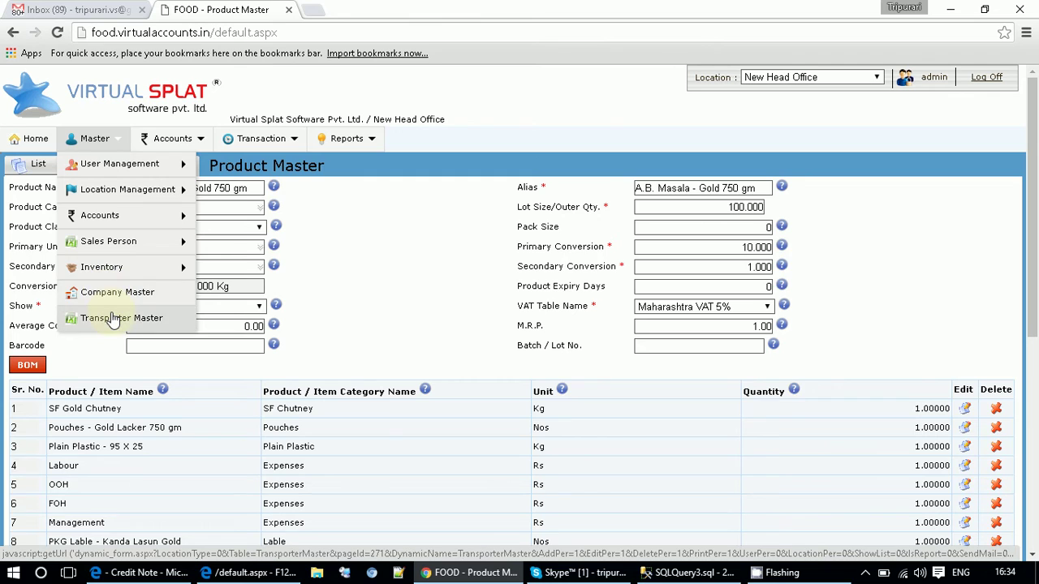
pyautogui.click(114, 318)
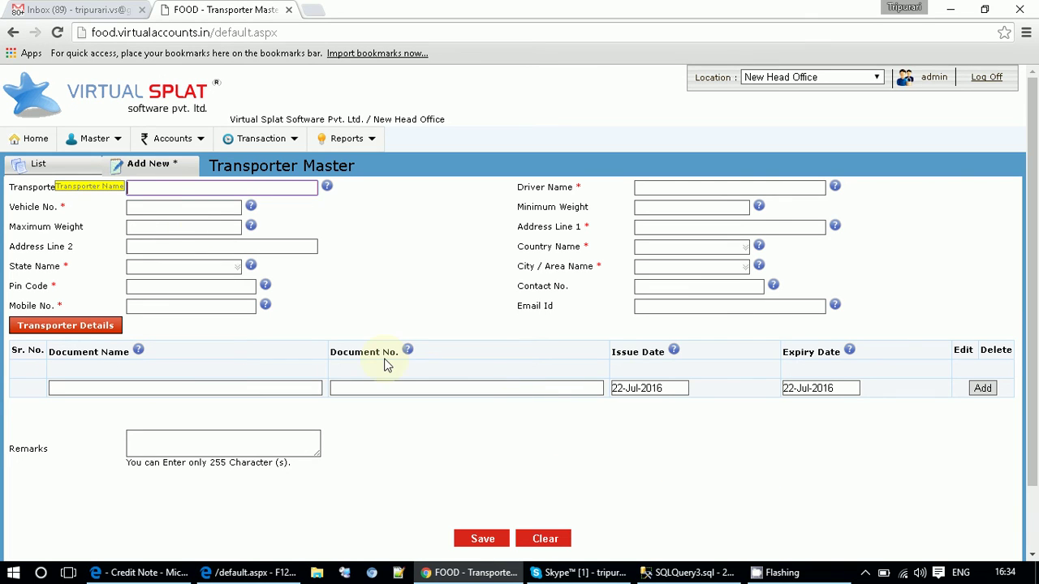
pyautogui.click(865, 574)
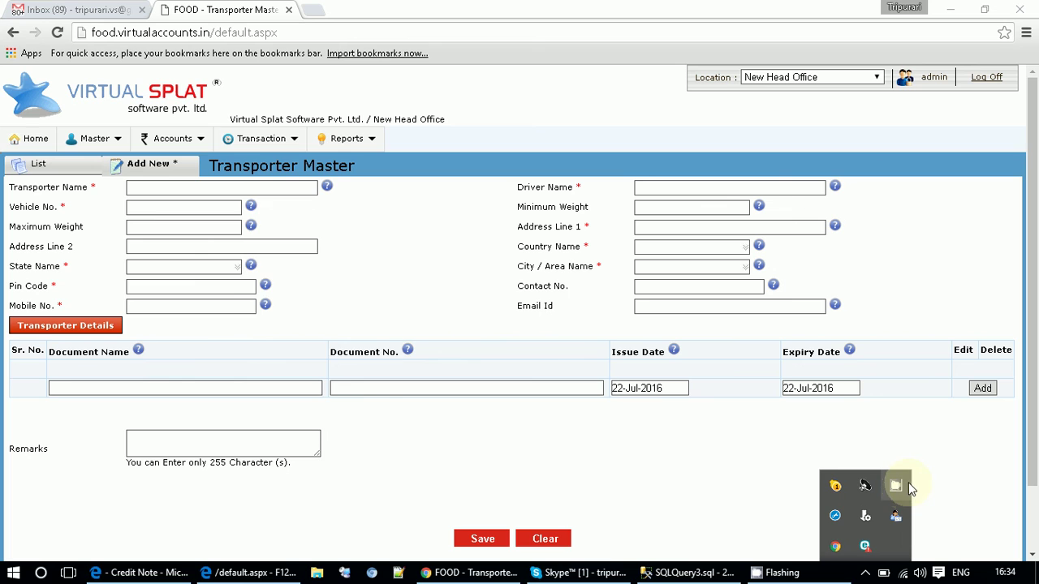